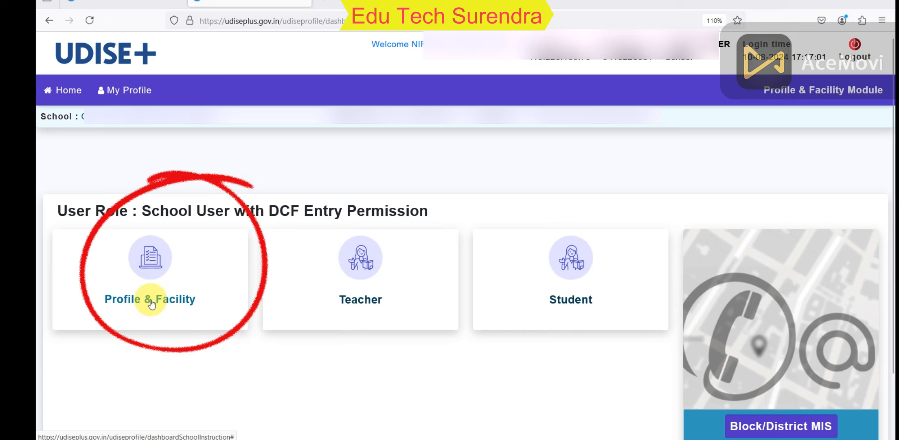
Open the Profile & Facility module's 1.1 to 1.26 basic school profile form and examine the note on who can update its fields
click(151, 303)
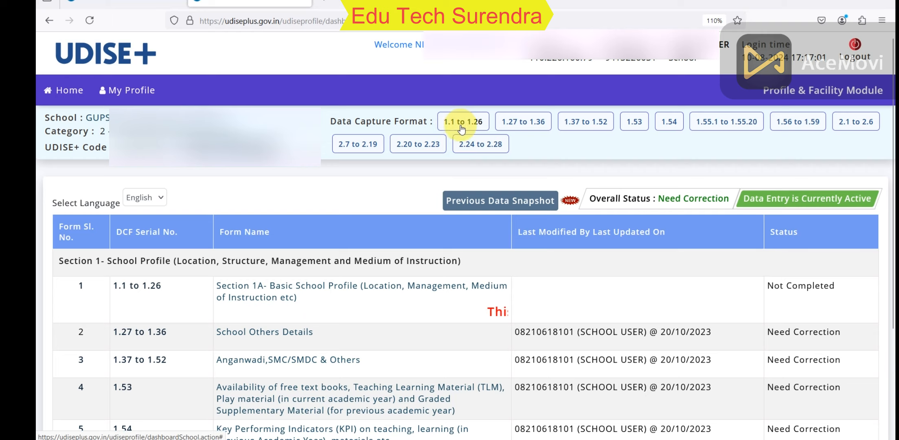
click(471, 128)
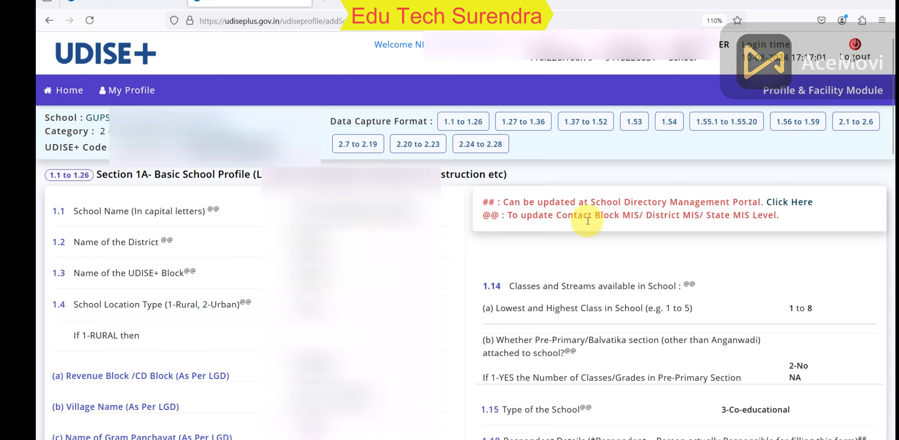
drag(596, 215, 734, 219)
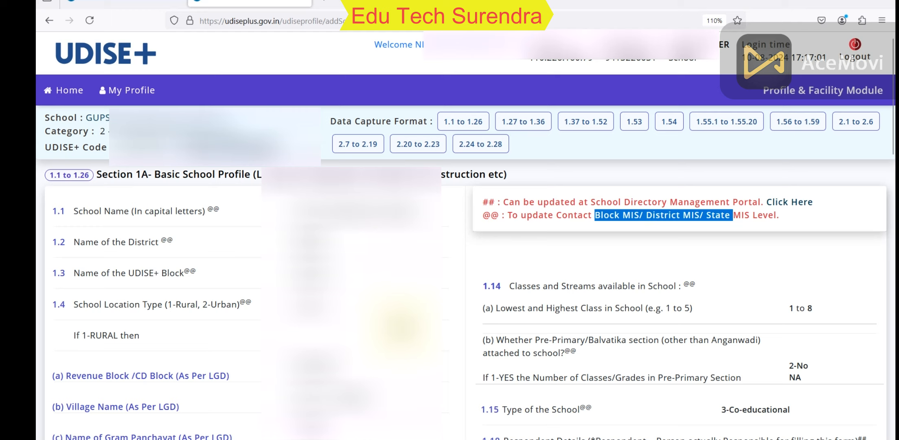
Mark the 1.1 to 1.26 basic school profile form as complete
scroll(397, 326, down, 15)
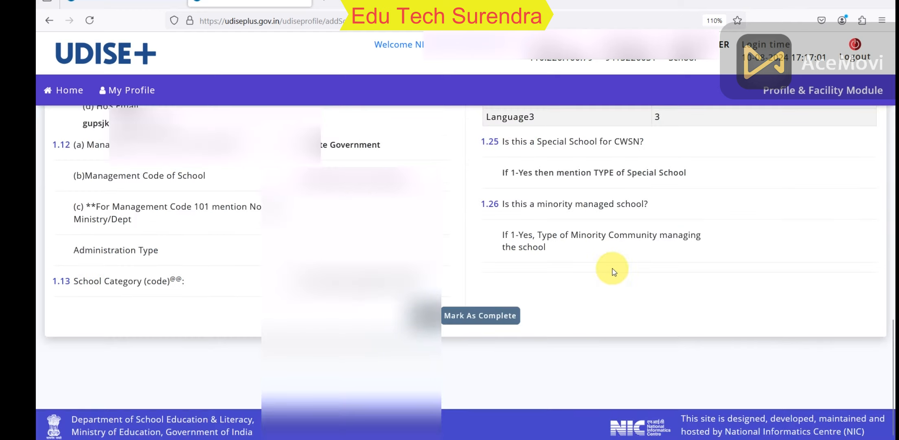
click(506, 317)
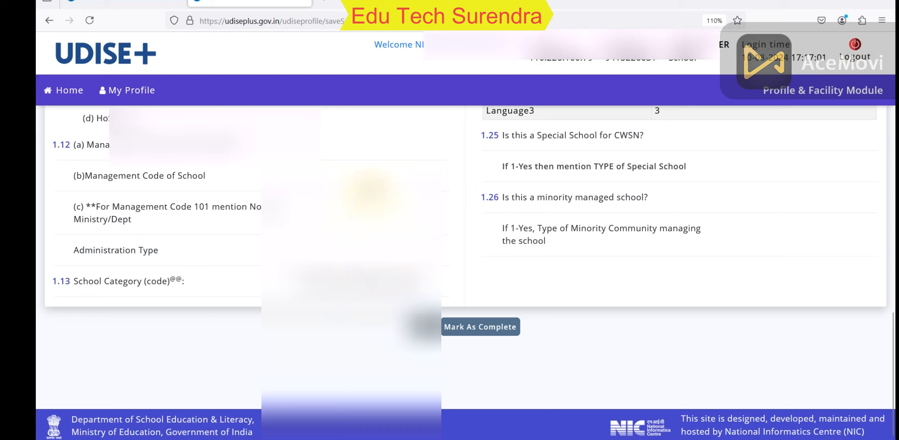
click(465, 328)
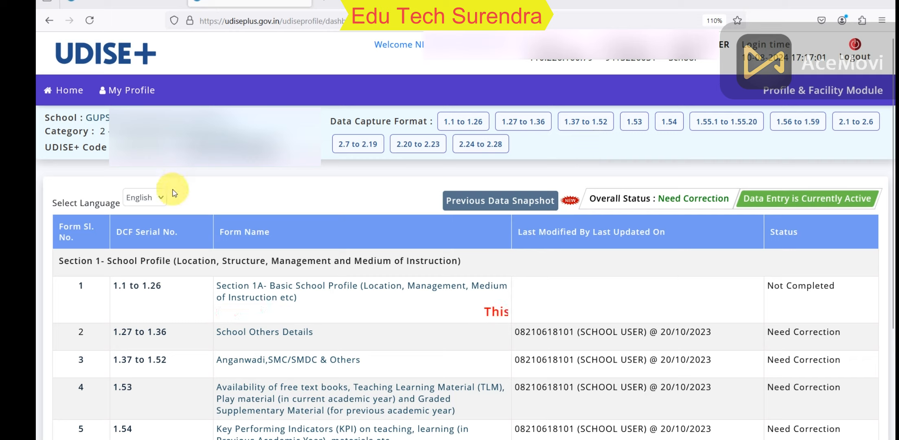
Check the language choices for the data capture forms
click(140, 204)
click(147, 225)
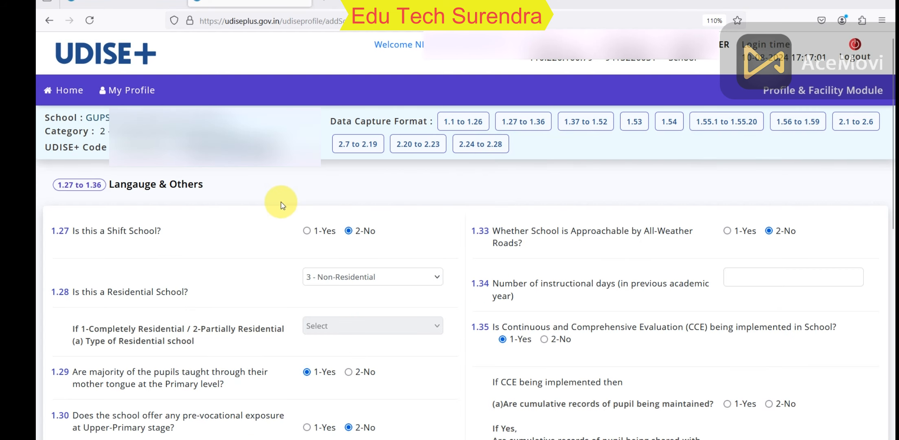
Examine questions 1.27 to 1.32 on shift and residential status, teaching language, vocational exposure, skill training and distances to nearby schools
scroll(281, 204, down, 2)
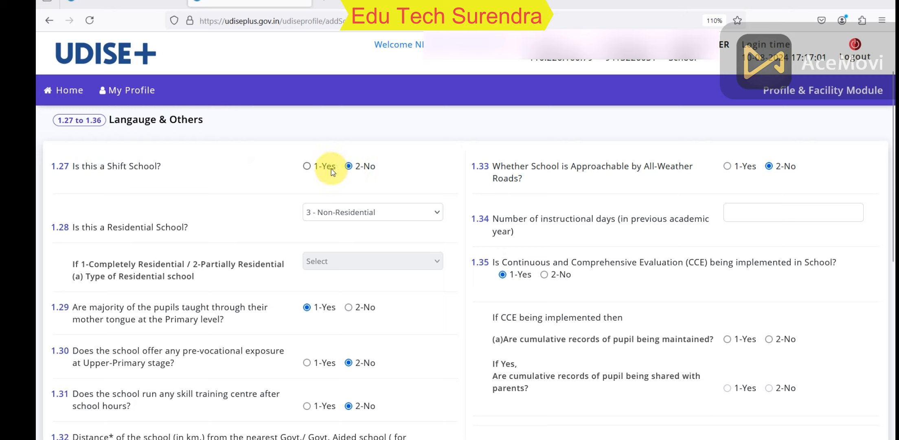
scroll(238, 187, down, 2)
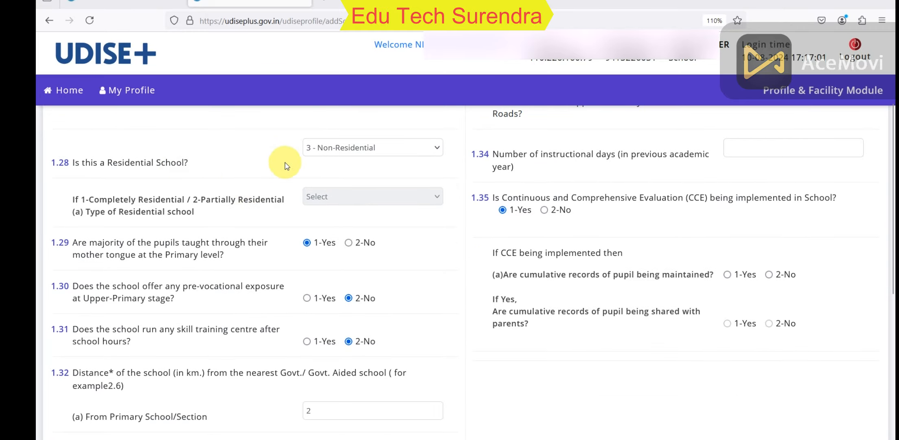
click(331, 157)
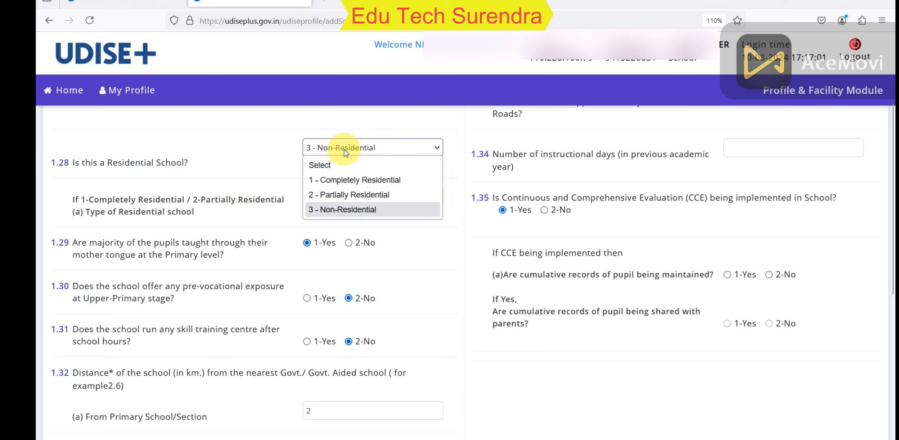
click(344, 151)
scroll(114, 181, down, 2)
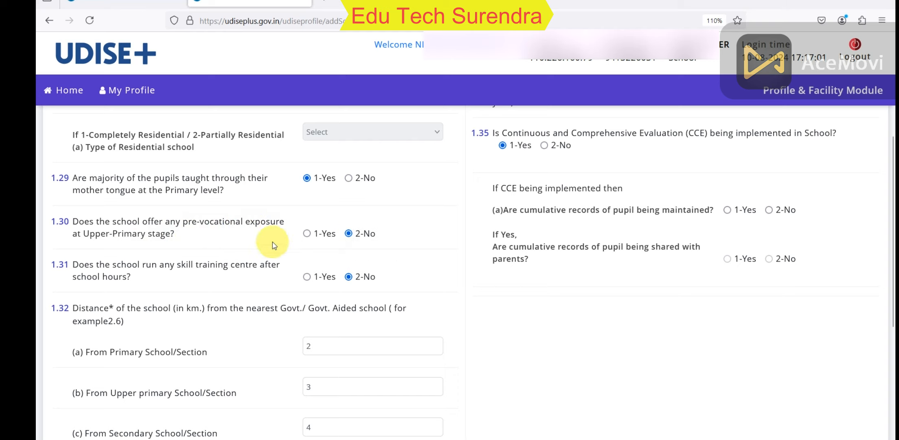
scroll(179, 250, down, 3)
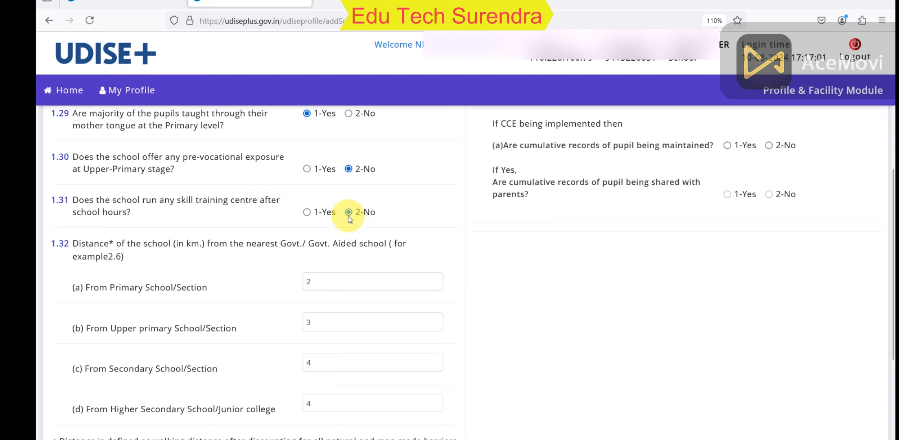
scroll(273, 211, down, 2)
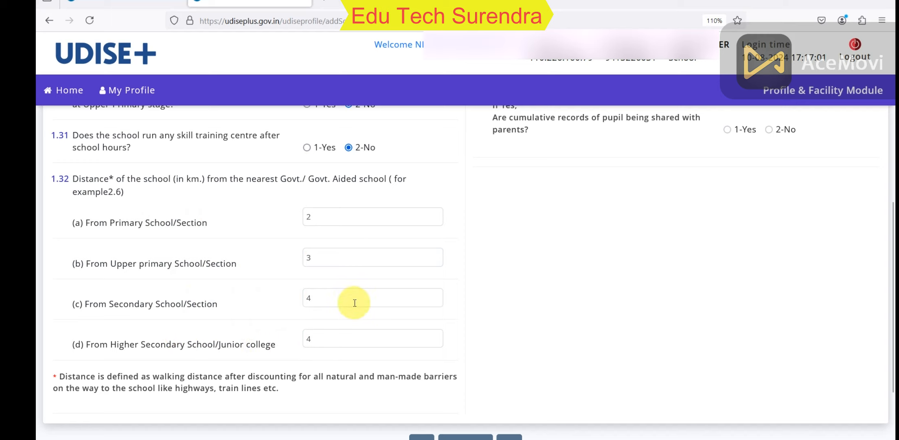
Examine questions 1.33 to 1.35 on road access, instructional days and Continuous and Comprehensive Evaluation records
scroll(605, 186, up, 5)
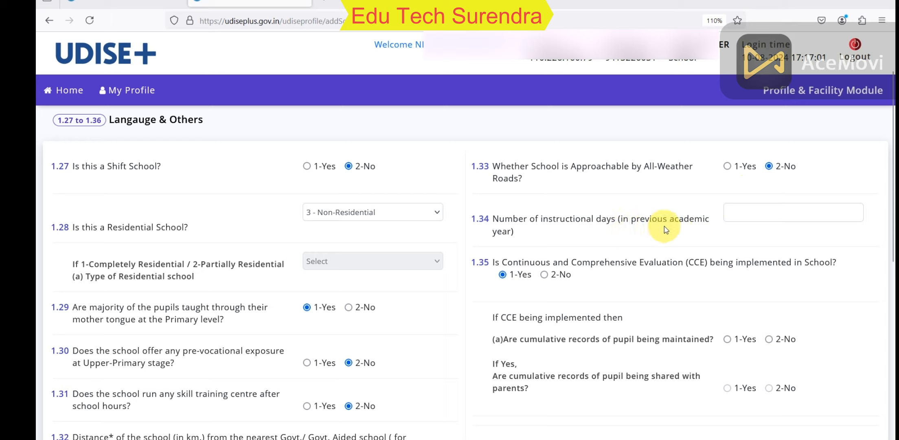
click(747, 218)
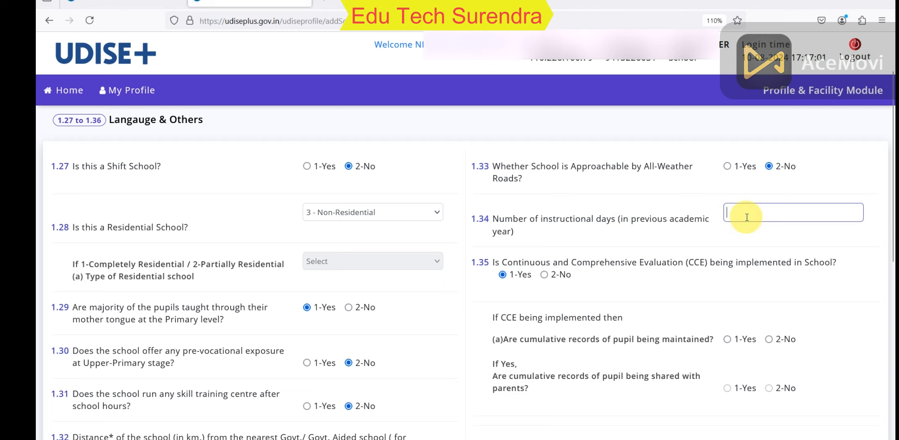
scroll(547, 247, down, 2)
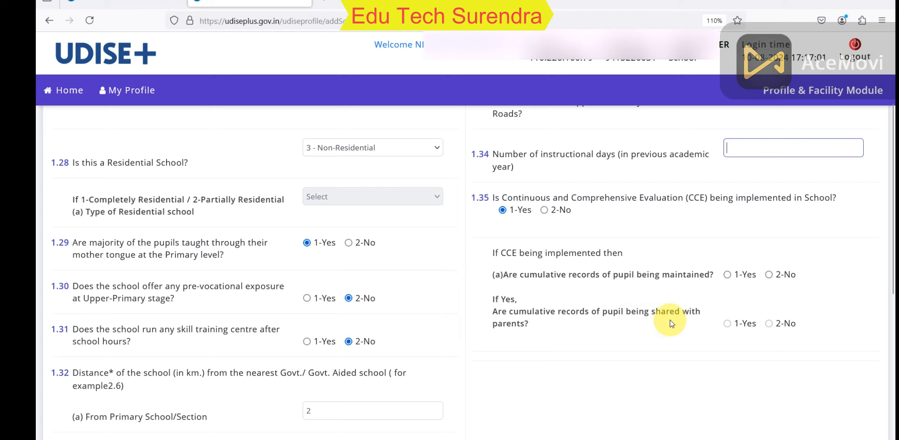
click(729, 324)
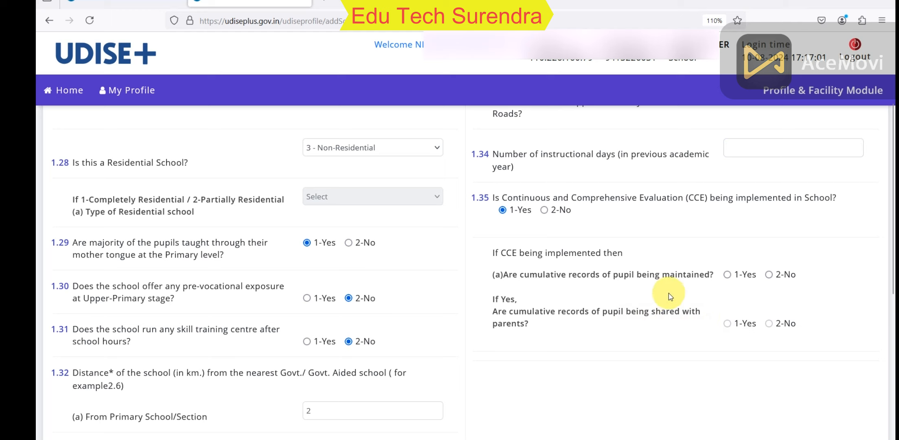
Save the 1.27 to 1.36 form and proceed to the 1.37 to 1.52 Anganwadi, SMC/SMDC & Others form
scroll(652, 276, down, 7)
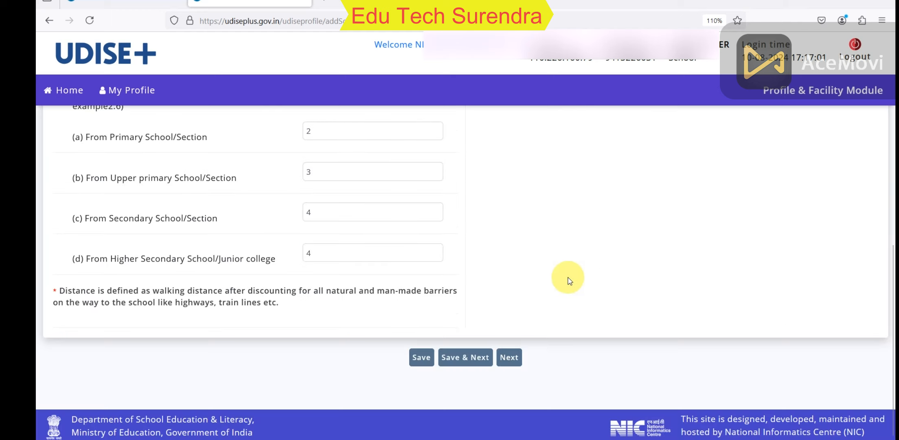
click(476, 358)
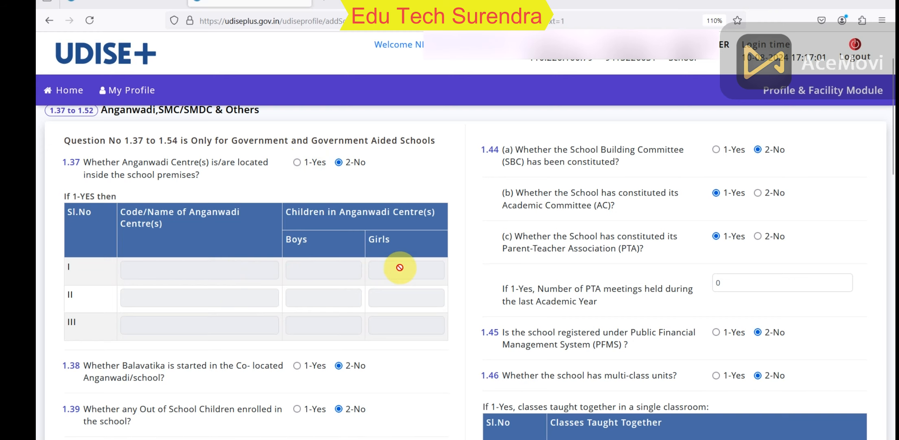
Examine questions 1.37 to 1.42 on the Anganwadi centre, out-of-school children, remedial and learning enhancement classes, and school visits
scroll(399, 267, down, 5)
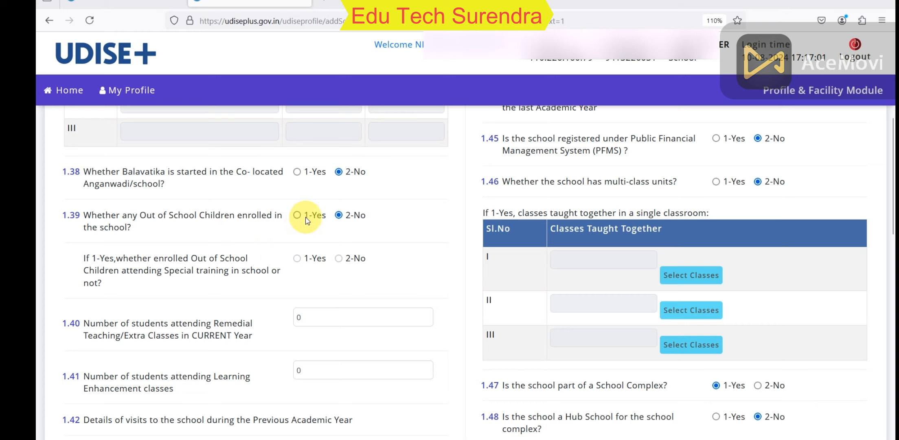
scroll(237, 235, down, 2)
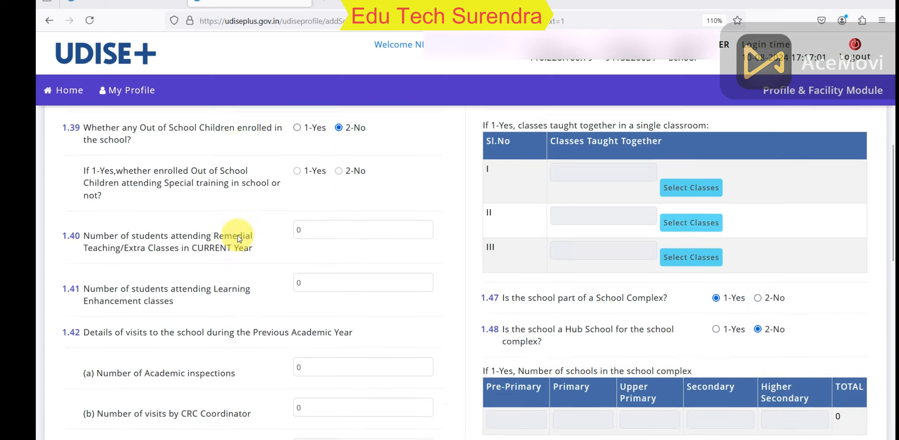
scroll(238, 234, down, 1)
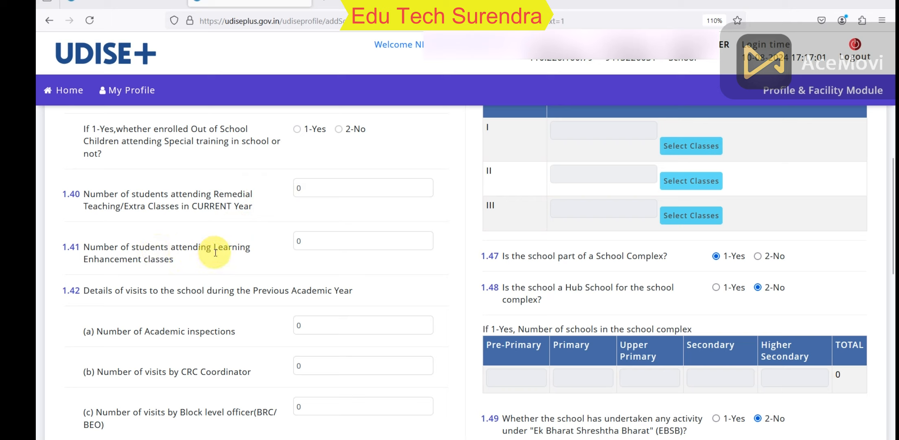
click(319, 245)
scroll(286, 237, down, 3)
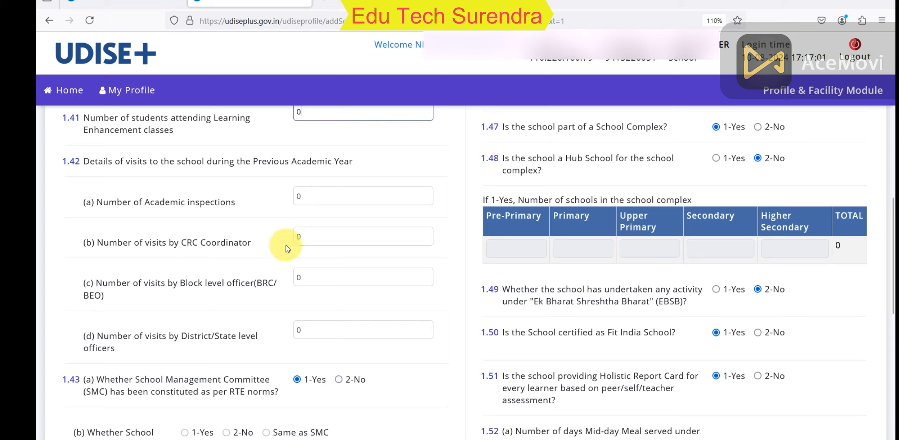
scroll(326, 242, down, 2)
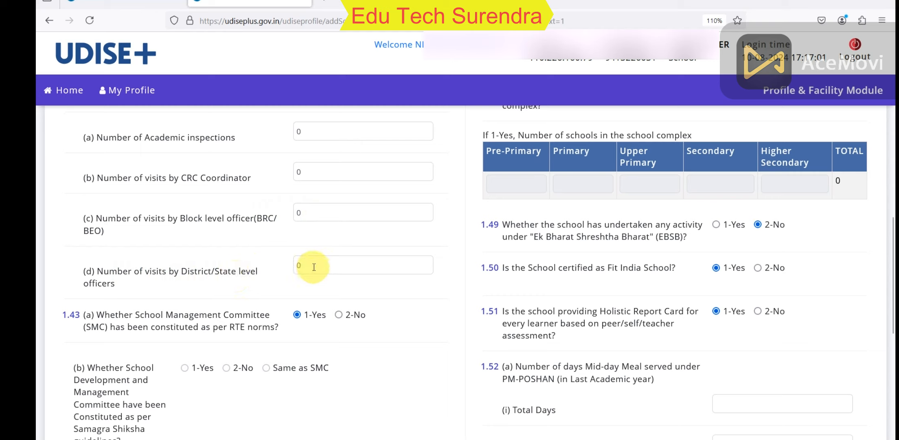
Examine the School Management Committee questions under 1.43, including meetings conducted and the School Development Plan year
scroll(314, 266, down, 4)
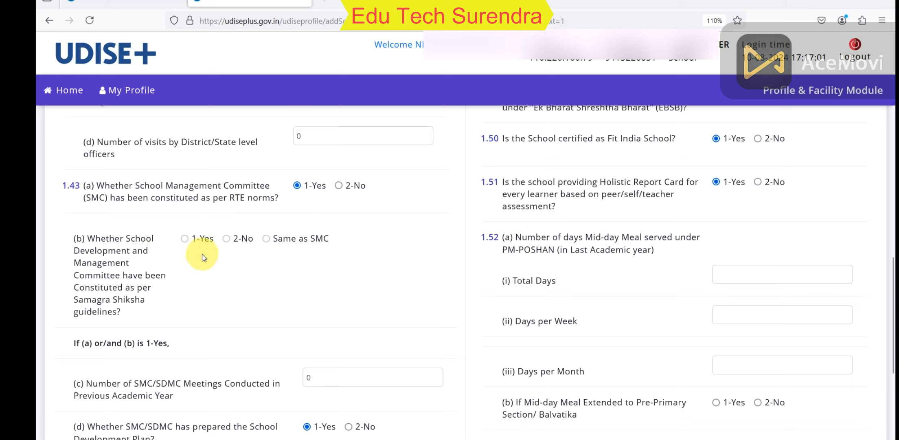
scroll(214, 220, down, 3)
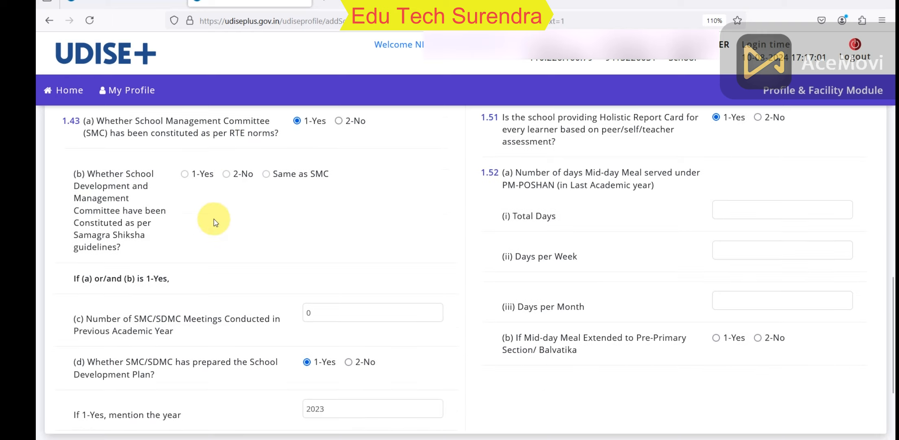
scroll(214, 222, down, 3)
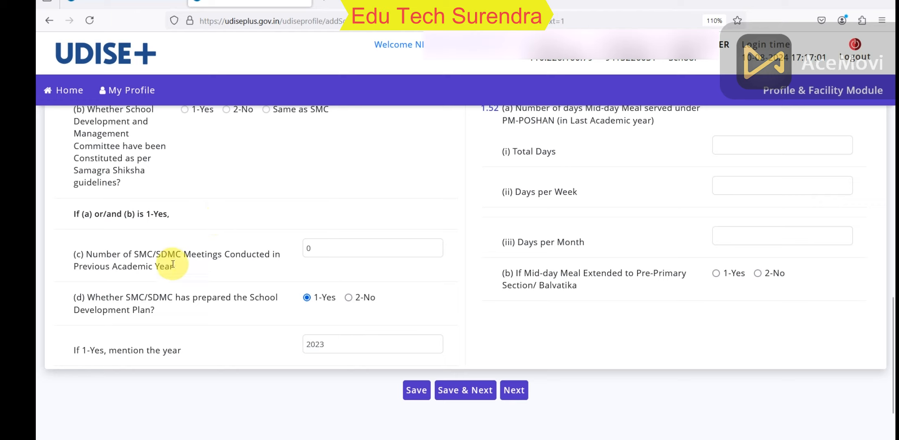
click(360, 251)
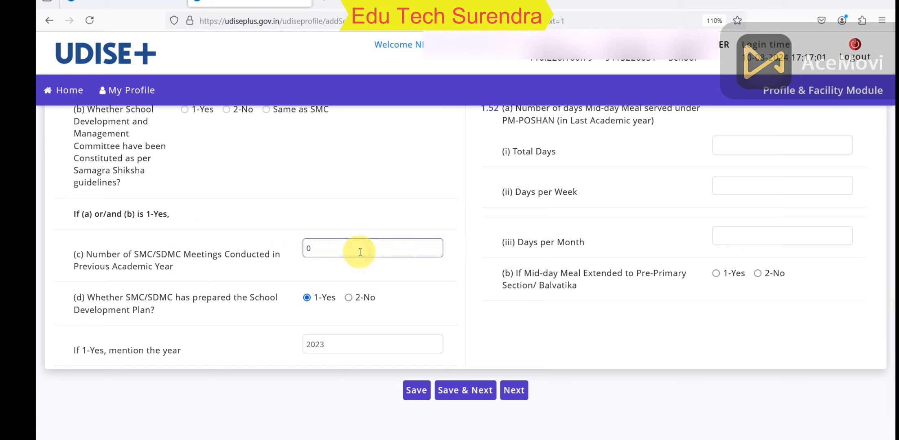
click(261, 316)
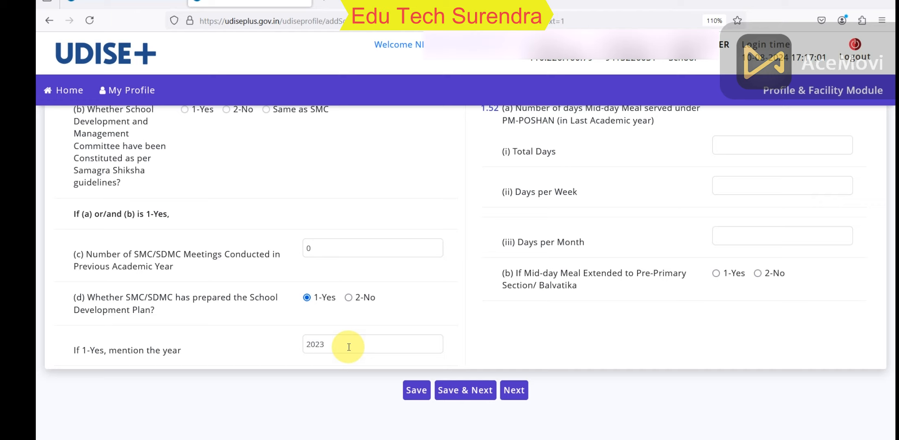
Answer 1-Yes to question 1.46 on whether the school has multi-class units
scroll(349, 347, up, 10)
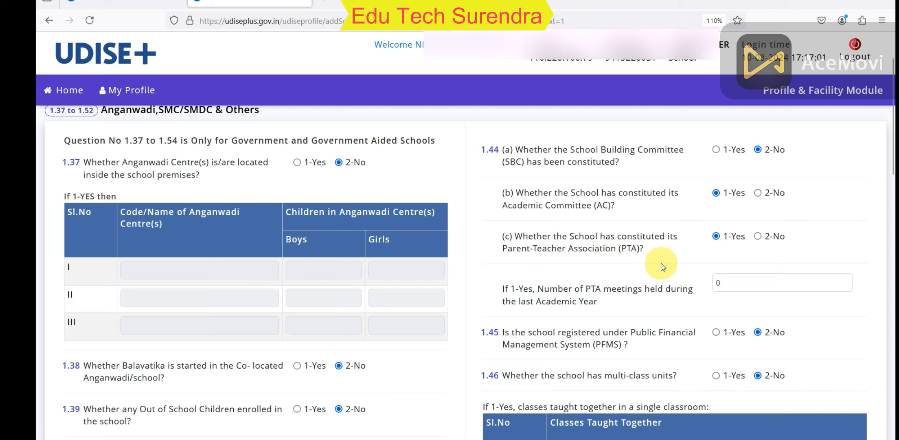
scroll(661, 267, down, 2)
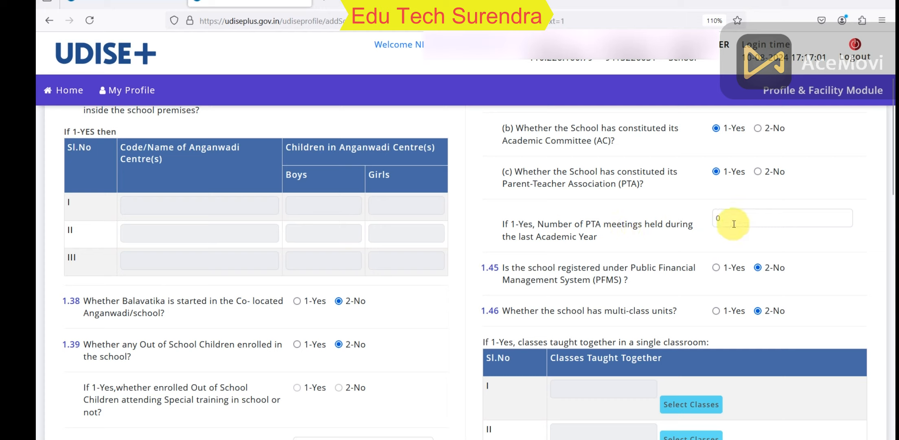
scroll(734, 223, down, 2)
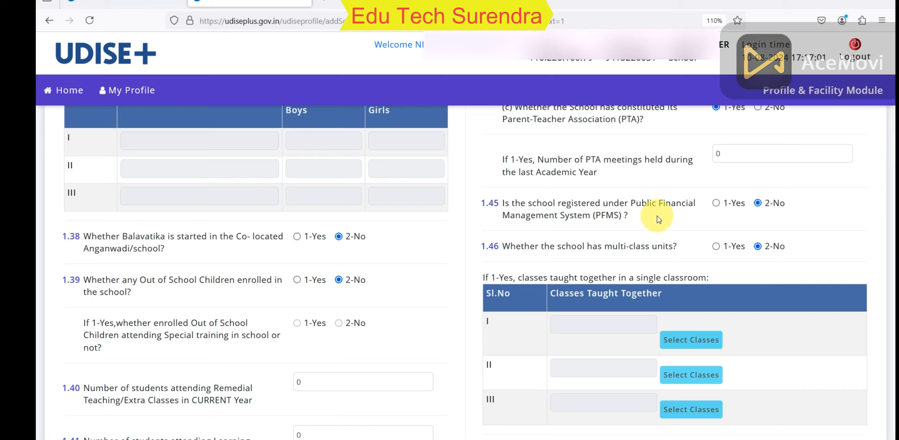
click(714, 247)
scroll(668, 232, down, 2)
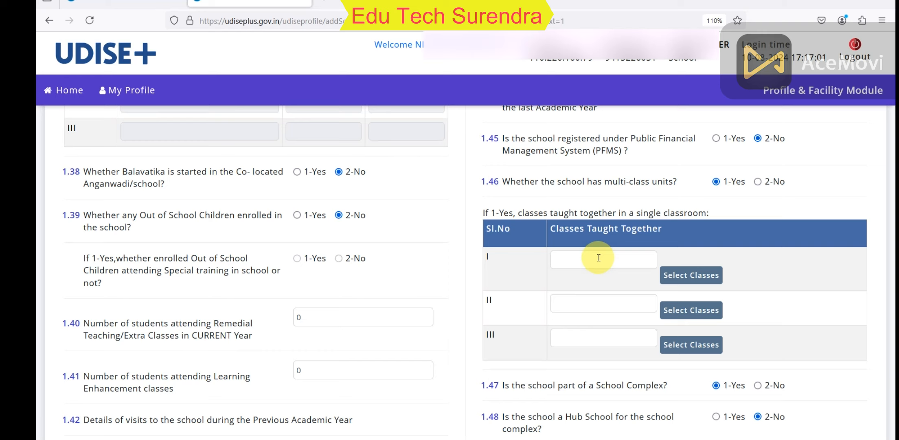
Check the class choices for row I of the classes taught together, without selecting any, and view the school complex questions 1.47 and 1.48
click(678, 275)
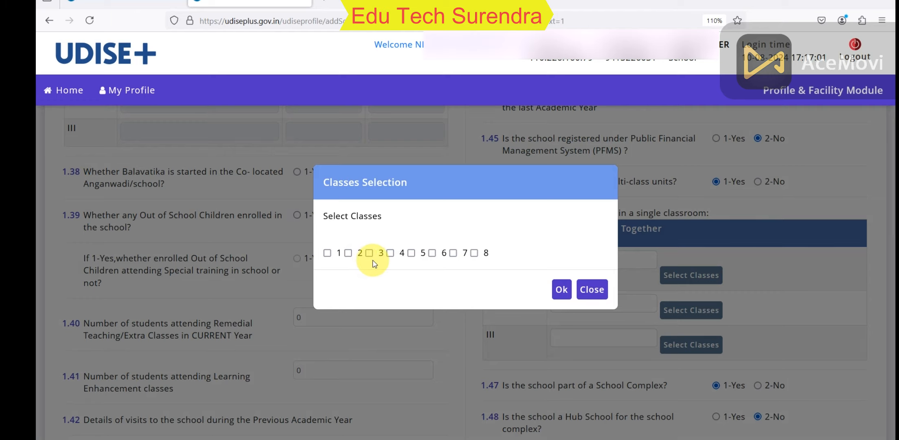
click(592, 290)
scroll(599, 285, down, 3)
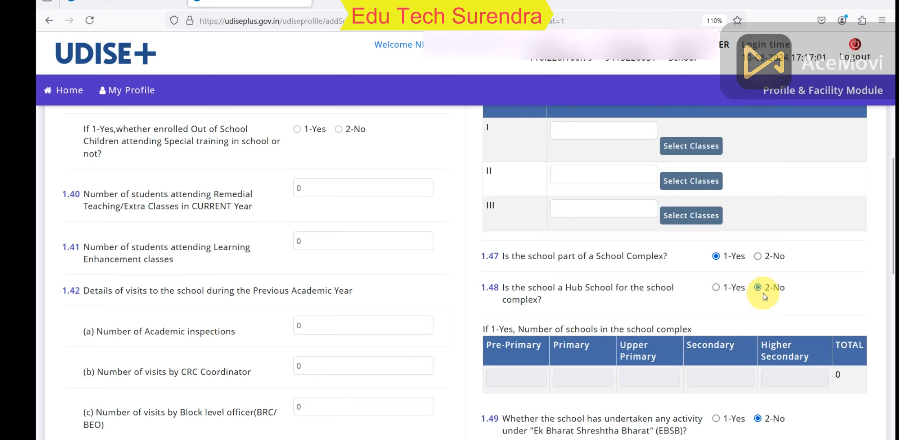
Examine questions 1.48 to 1.52 on the hub school, EBSB activity, Fit India certification, Holistic Report Card and mid-day meal days
scroll(708, 264, down, 2)
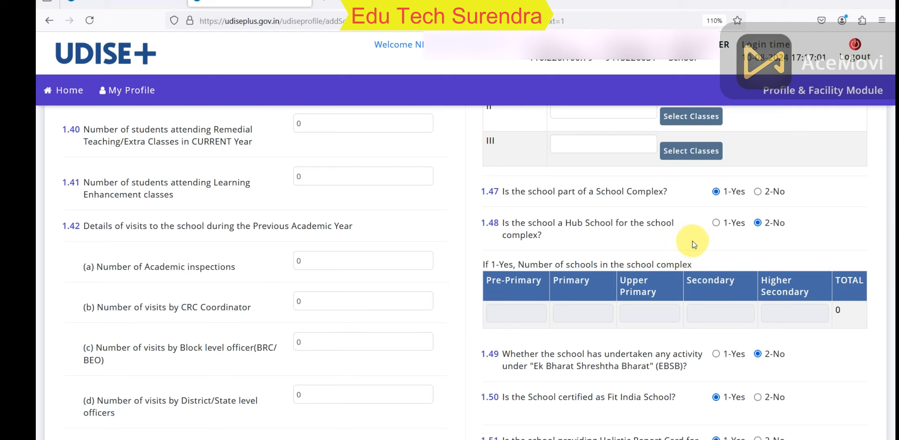
scroll(724, 234, down, 4)
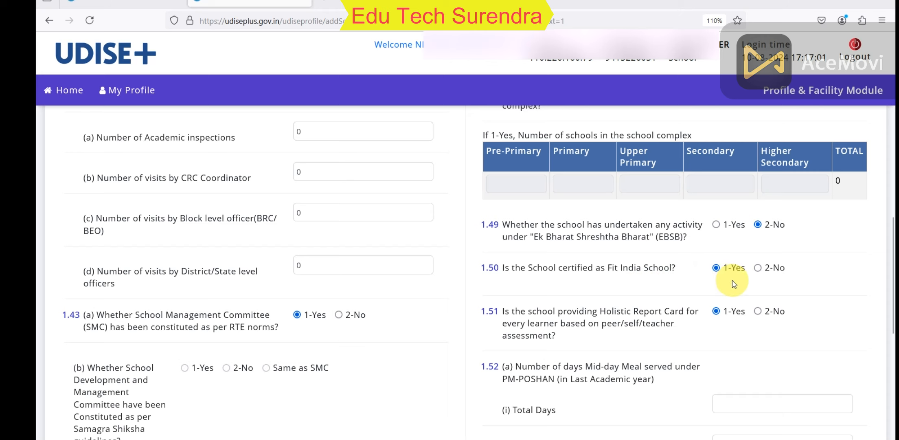
scroll(607, 272, down, 2)
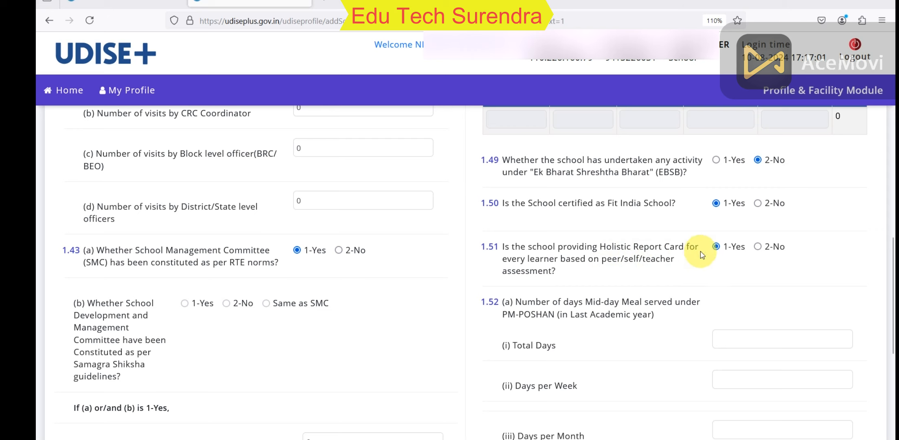
scroll(660, 271, down, 4)
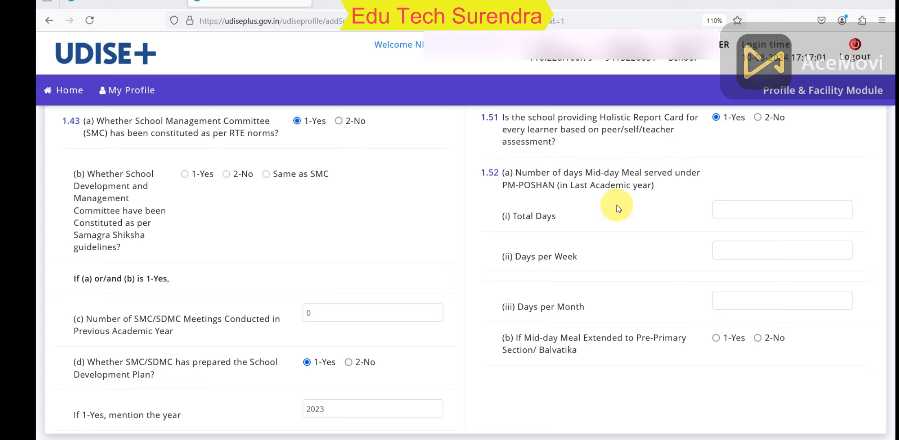
Check the mid-day meal fields under 1.52 without filling them in, and save the section to proceed to 1.53
click(733, 210)
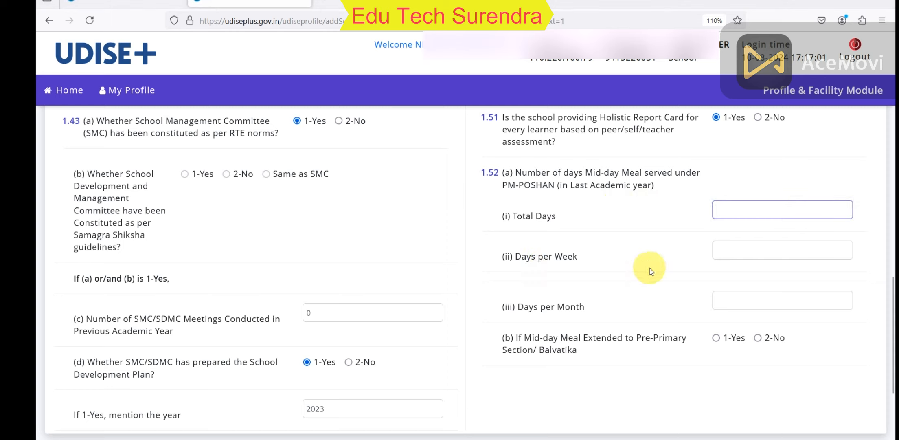
click(738, 250)
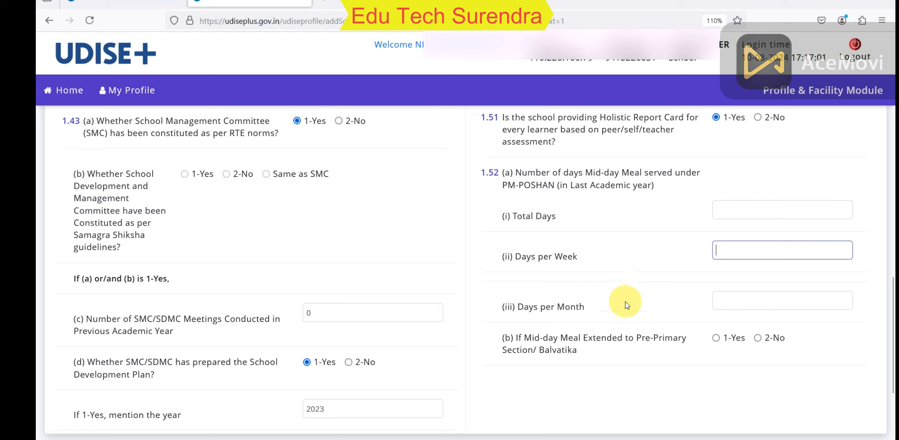
click(733, 299)
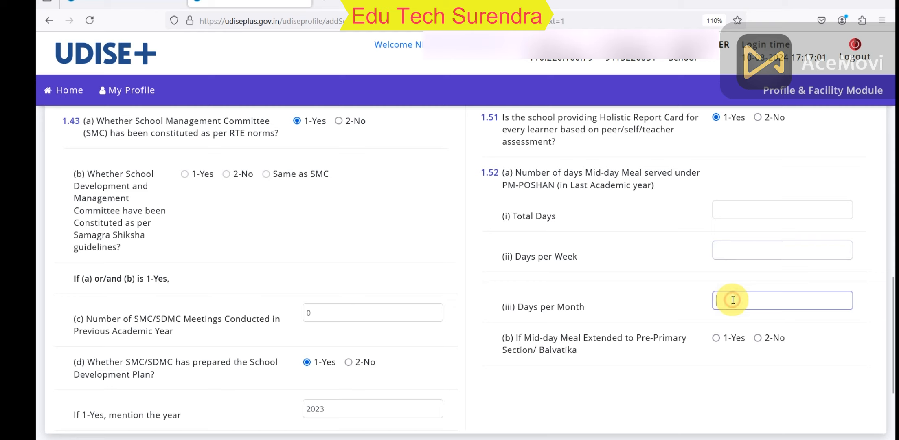
click(729, 206)
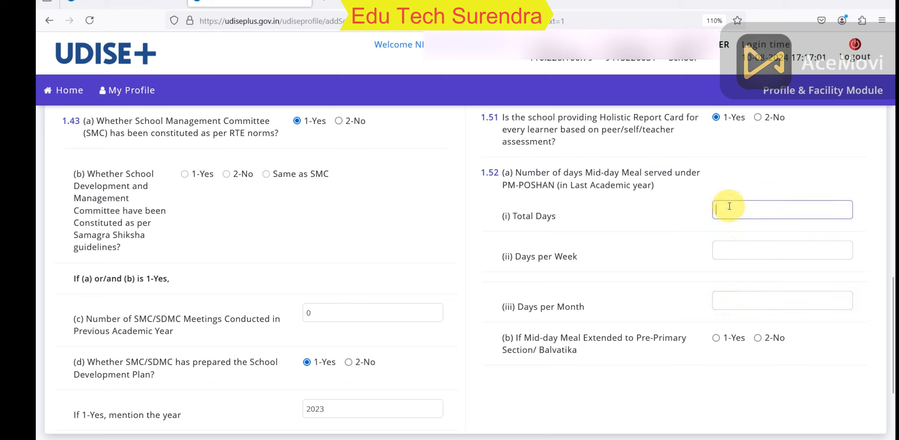
click(732, 253)
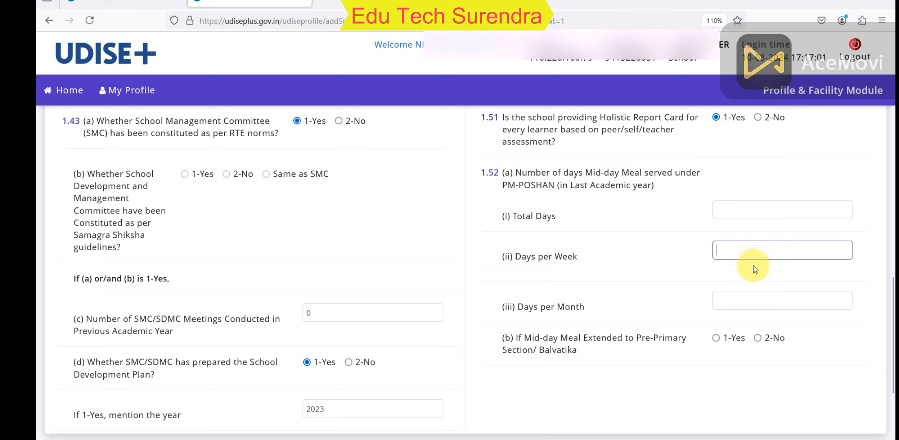
scroll(637, 285, down, 2)
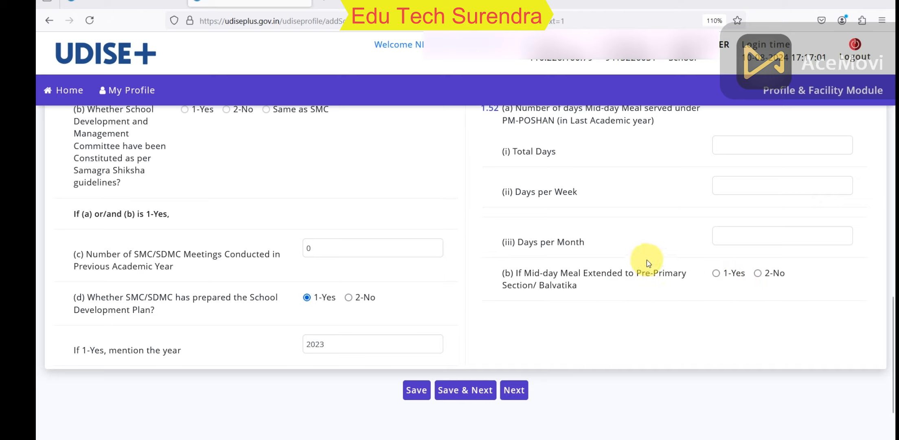
click(477, 393)
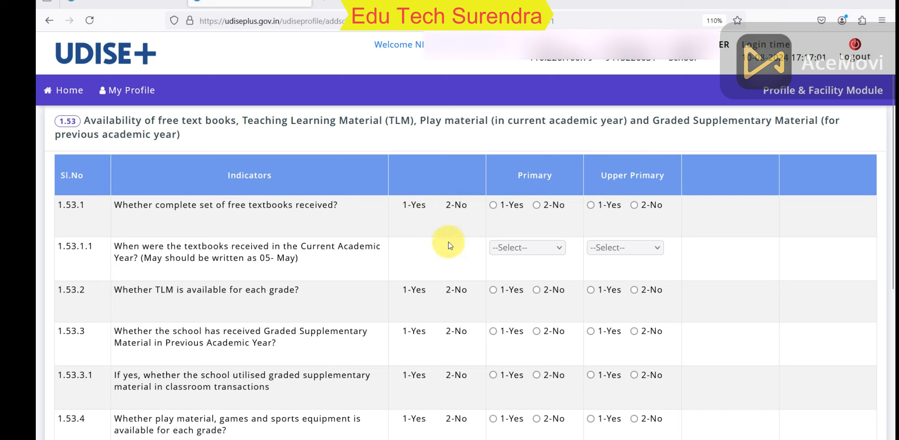
Answer 1-Yes for Primary in 1.53.1 on free textbooks, view the remaining 1.53 indicators without answering them, and proceed to 1.54
click(531, 249)
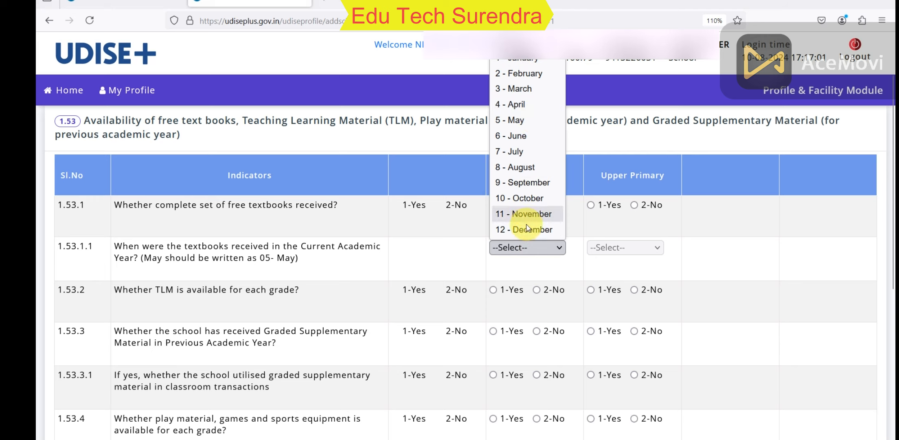
click(534, 250)
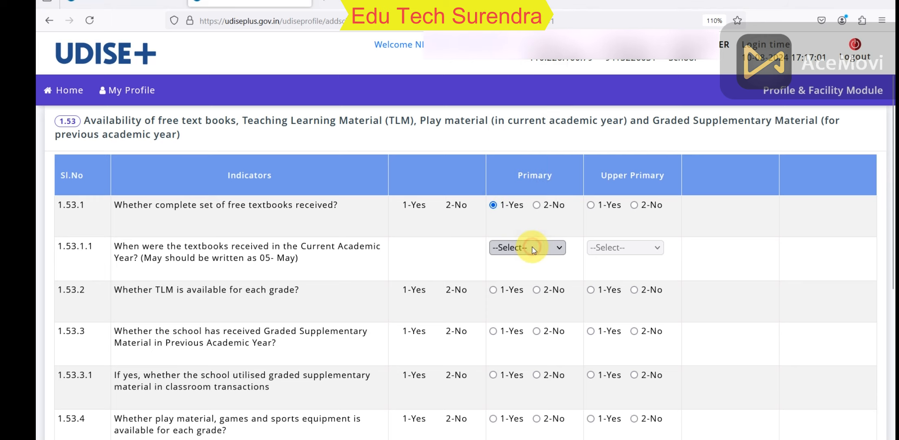
scroll(356, 240, down, 3)
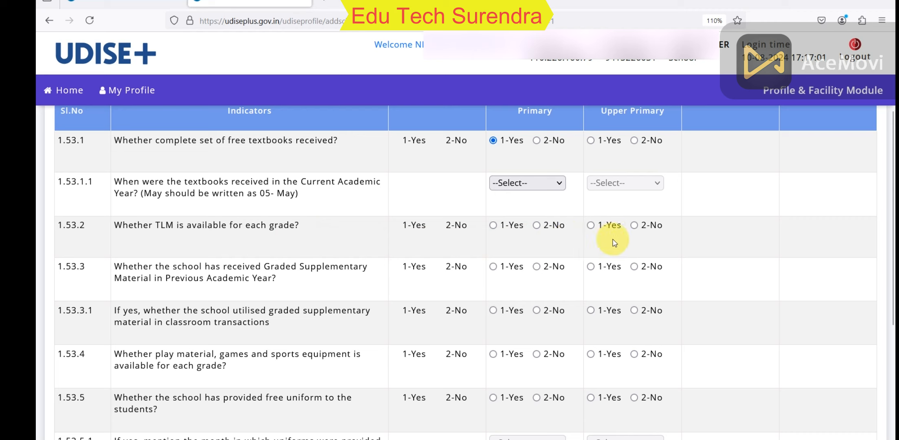
scroll(390, 227, down, 2)
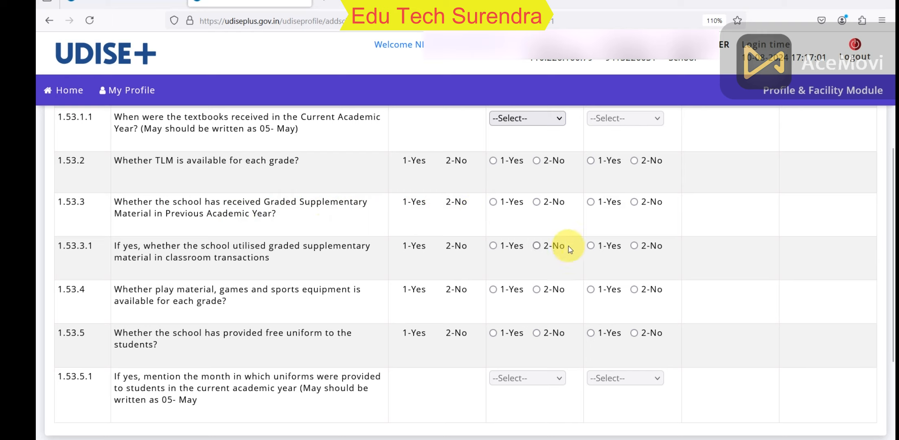
scroll(364, 239, down, 3)
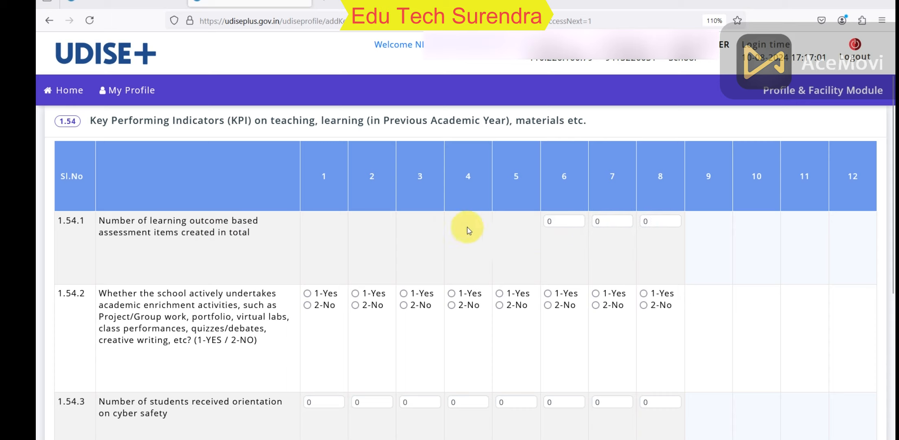
Review the Key Performing Indicators 1.54.1 to 1.54.4 and save the section to proceed to Section 1B School Safety
scroll(264, 202, down, 3)
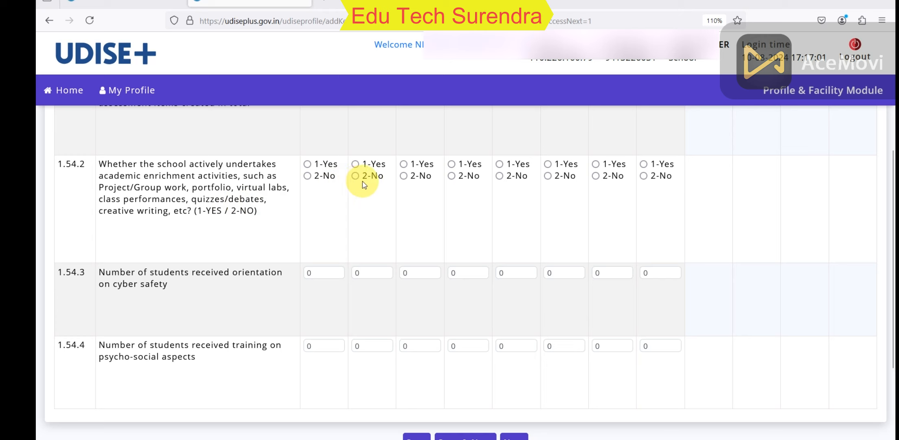
scroll(354, 197, up, 3)
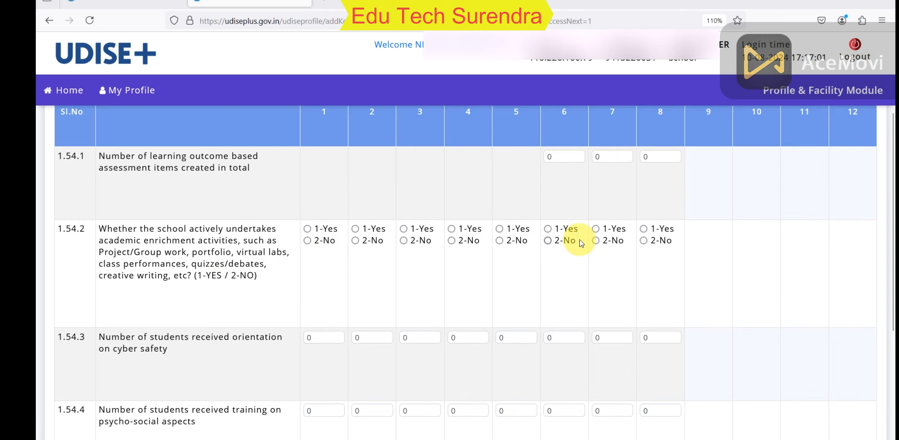
scroll(413, 252, down, 3)
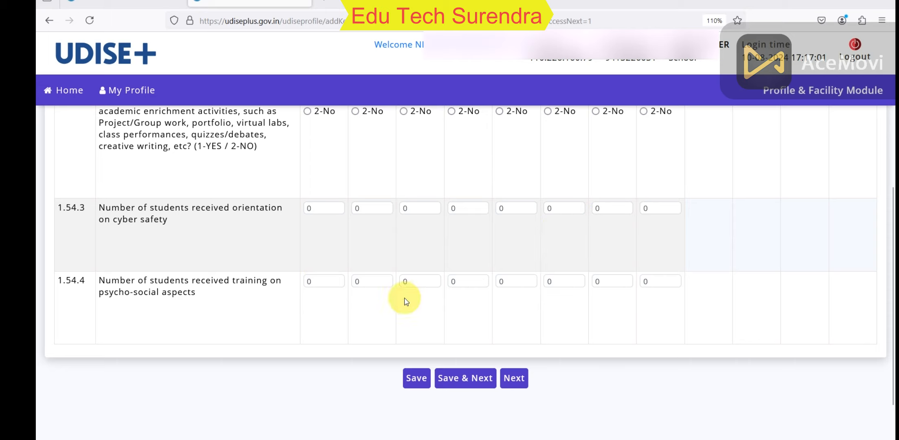
click(474, 371)
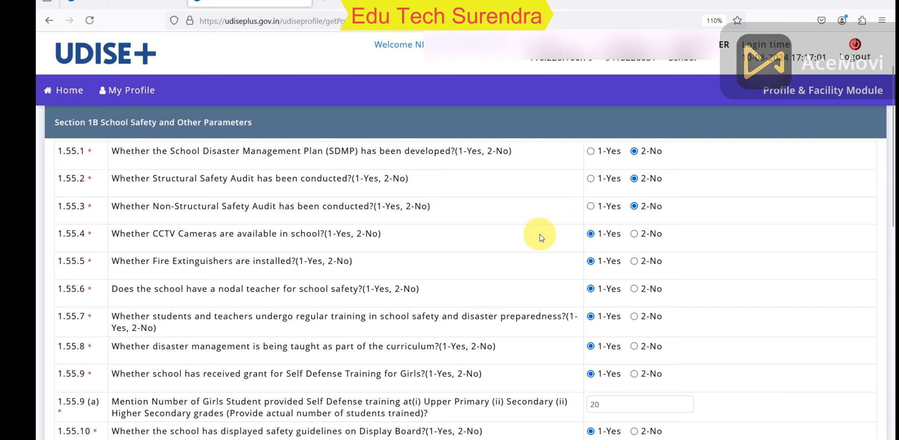
Review school safety questions 1.55.1 to 1.55.11, including the number of girls given self-defense training and the first level counsellor answer
scroll(279, 220, down, 2)
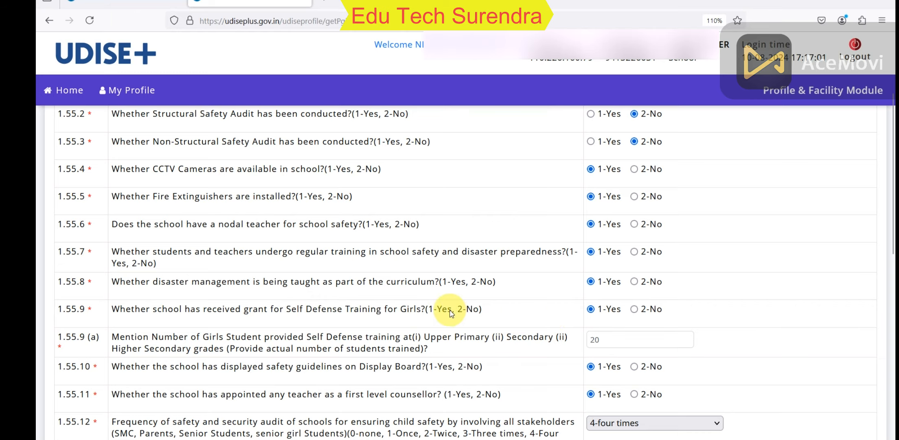
scroll(282, 281, down, 2)
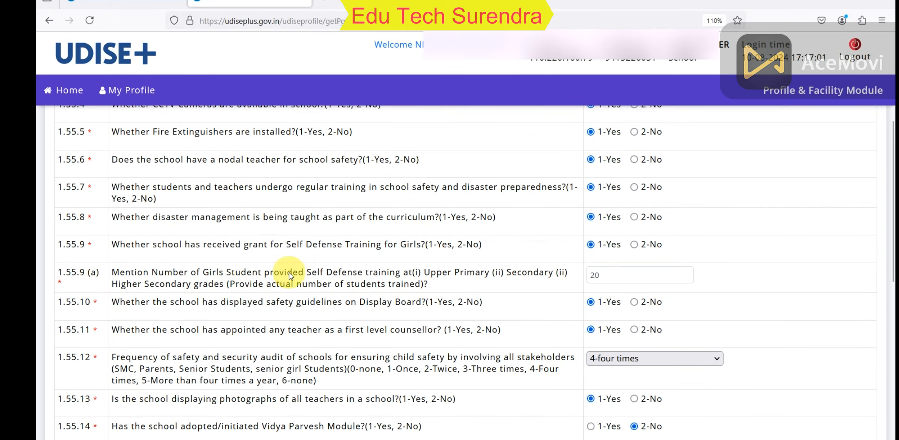
click(601, 277)
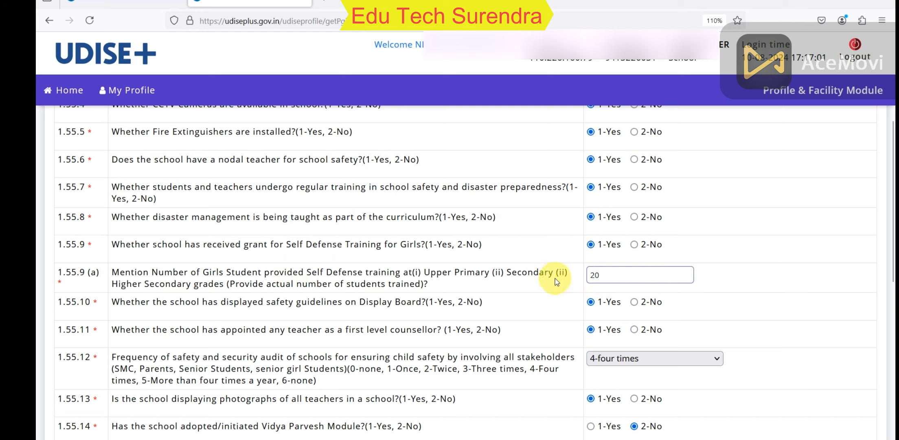
scroll(489, 279, down, 2)
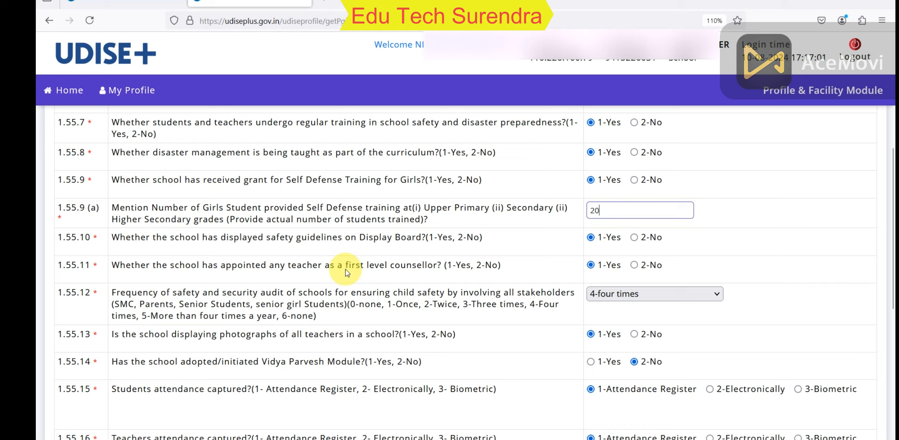
click(602, 266)
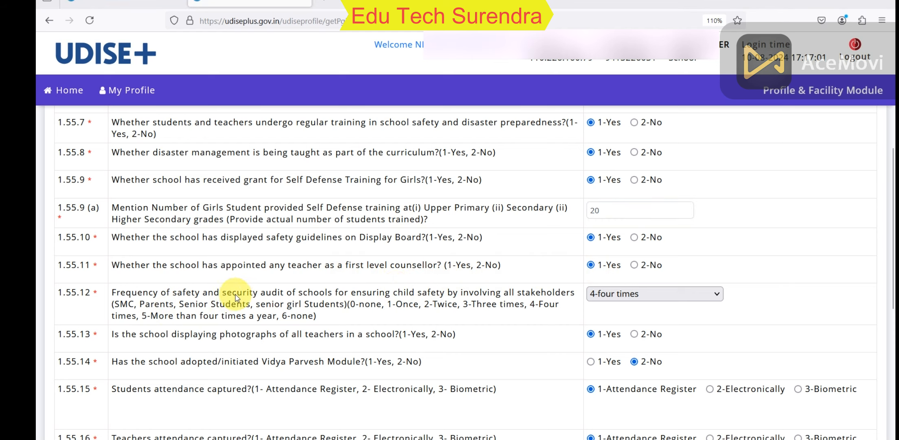
Select 4-four times as the frequency of the safety and security audit in question 1.55.12
scroll(235, 303, down, 2)
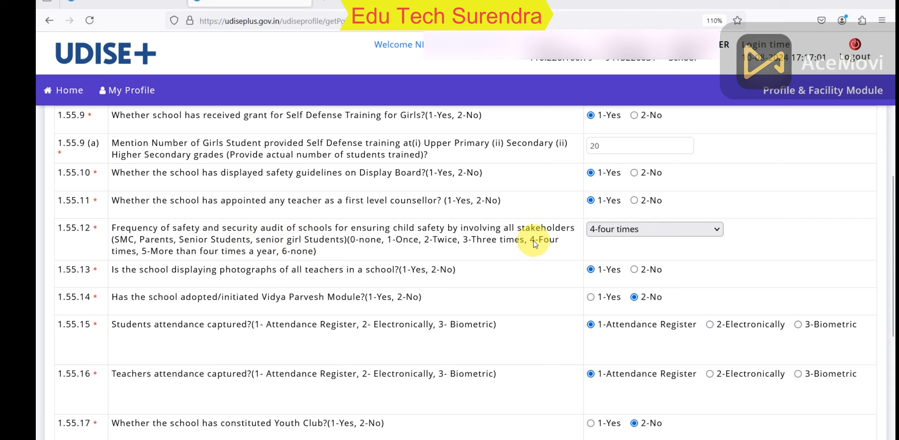
click(624, 230)
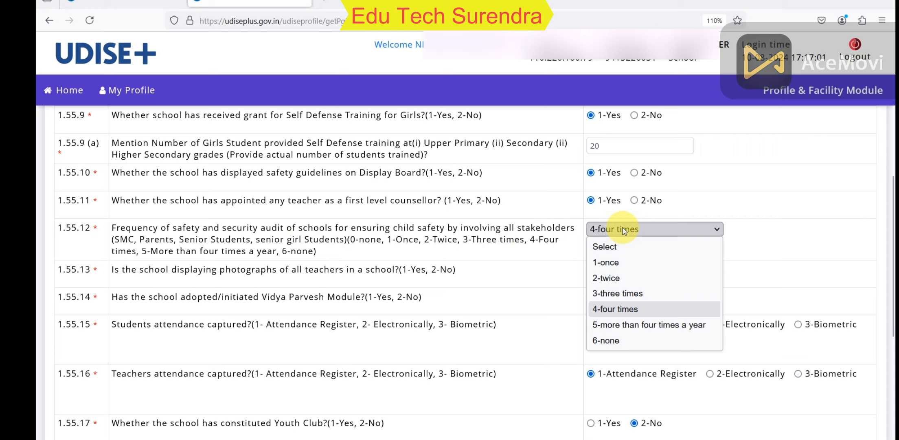
click(627, 310)
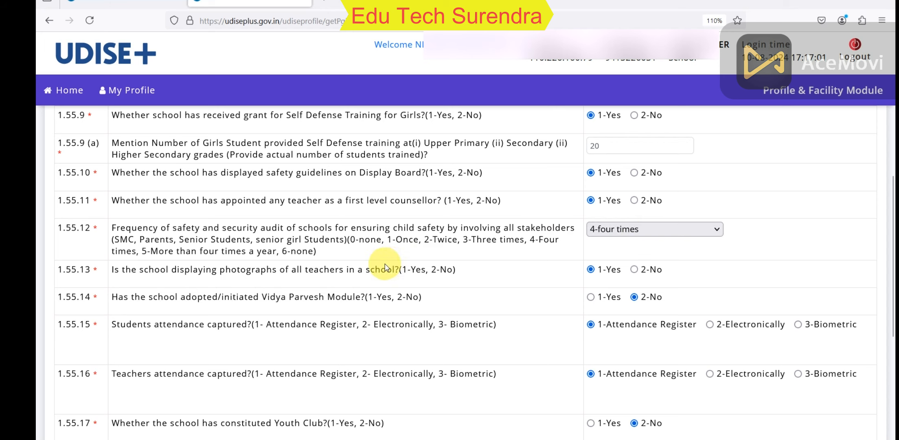
Review questions 1.55.13 to 1.55.20 on attendance capture, clubs, identity cards and SSSA certification, and proceed to Section 1C
scroll(367, 204, down, 2)
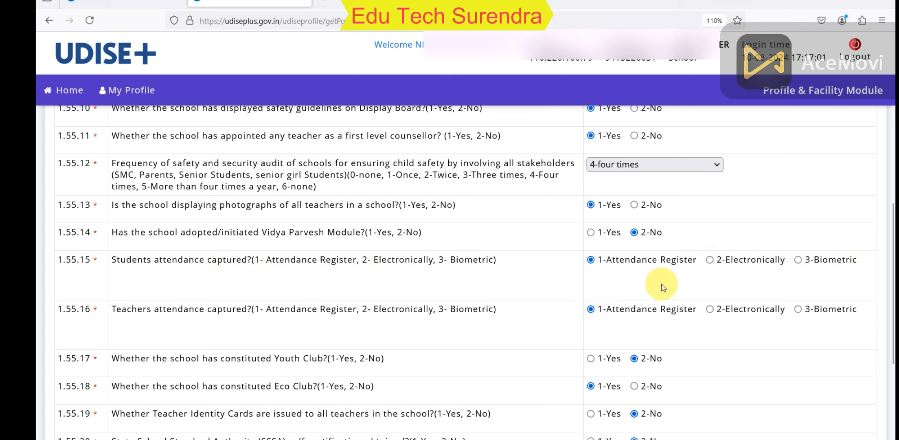
scroll(510, 274, down, 2)
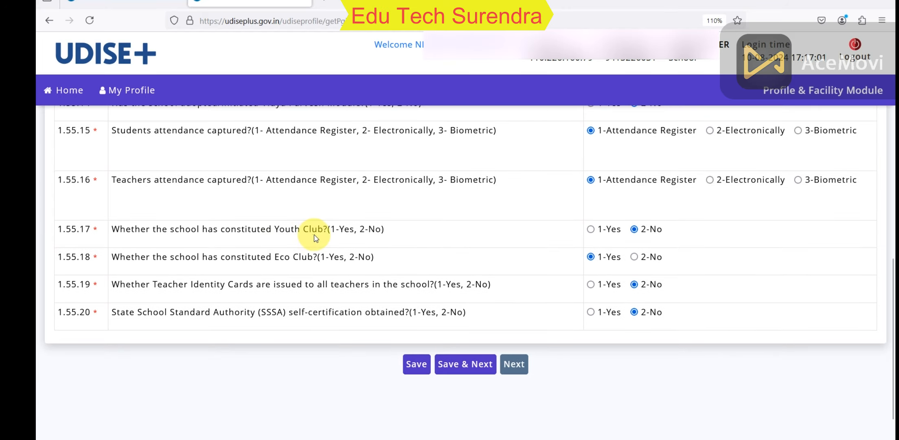
scroll(315, 231, down, 2)
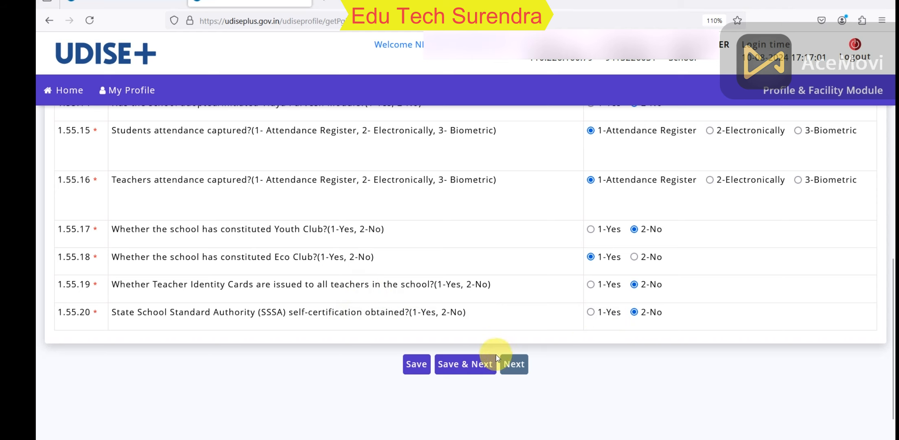
click(506, 363)
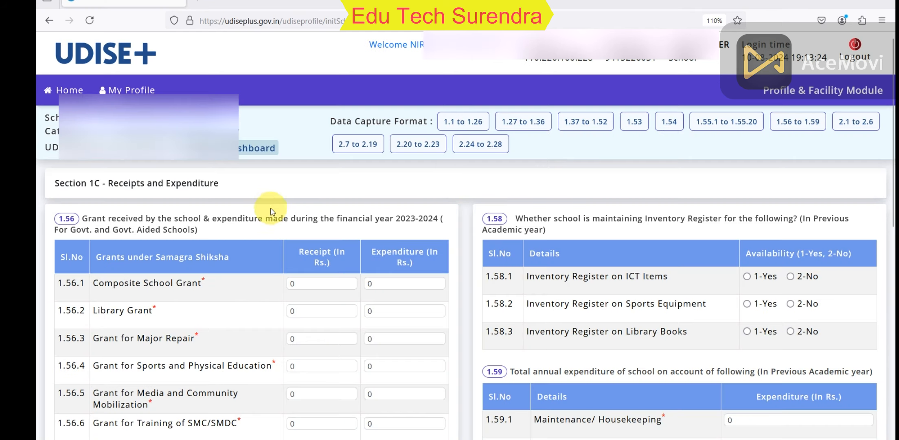
Examine the Samagra Shiksha grant receipts and expenditure under 1.56, highlighting the financial year the table refers to
scroll(252, 210, down, 3)
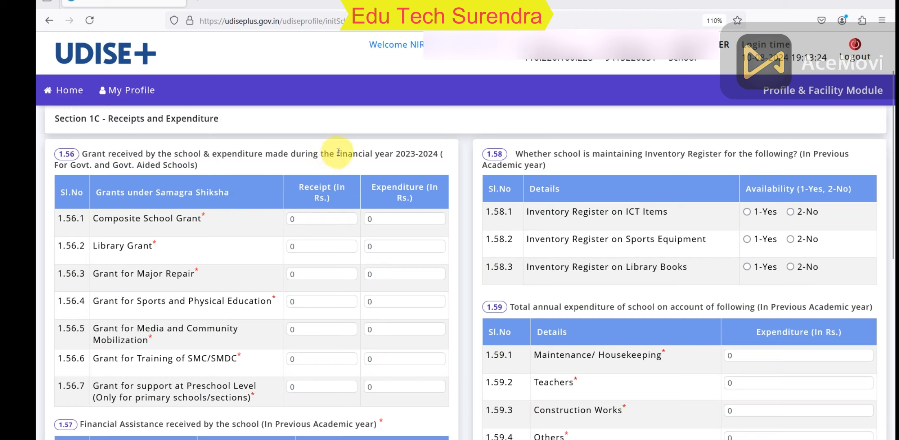
drag(337, 154, 438, 154)
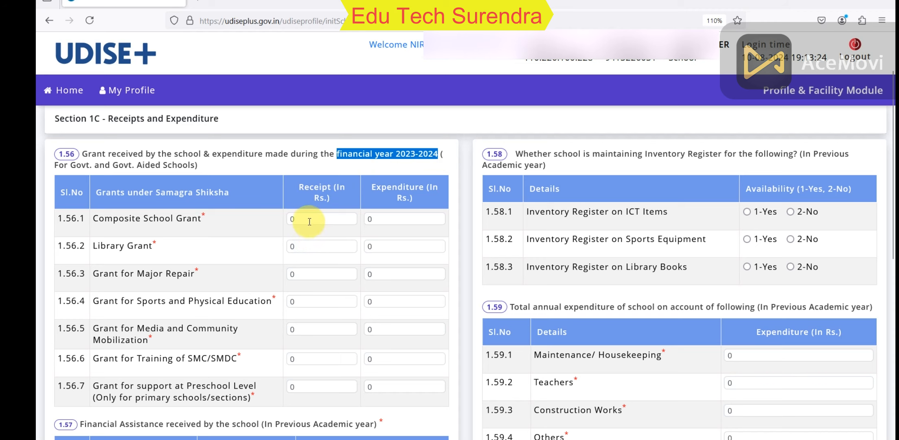
scroll(286, 212, down, 2)
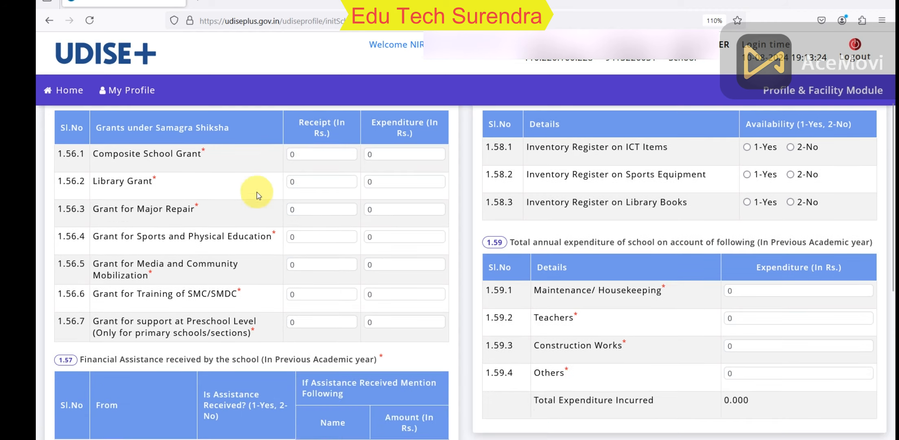
Review the Section 1C tables 1.56 to 1.59 on grants, financial assistance, inventory registers and annual expenditure, and proceed to Section 2 Physical Facilities
click(304, 154)
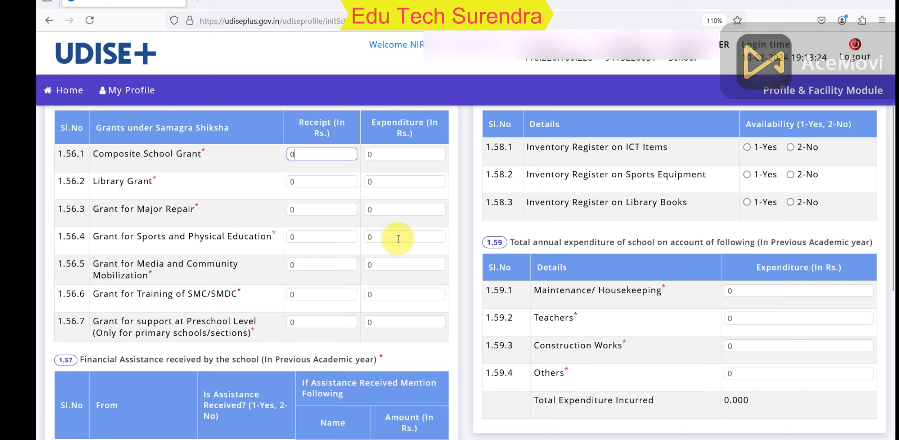
scroll(226, 253, down, 2)
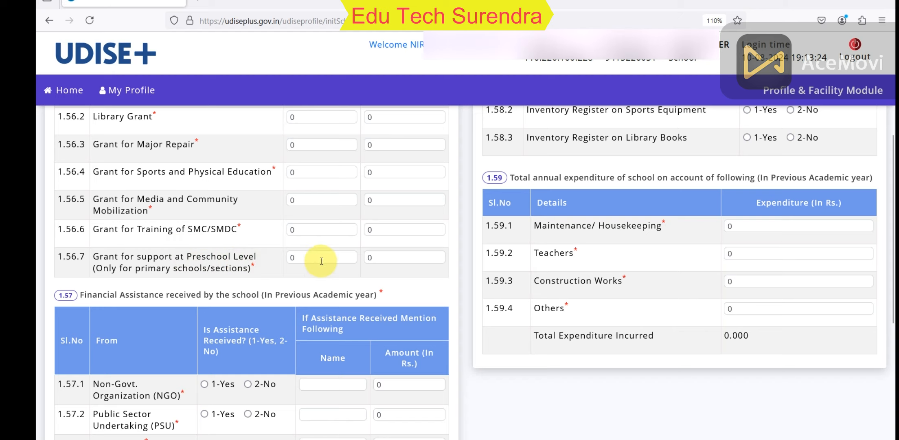
scroll(356, 252, down, 3)
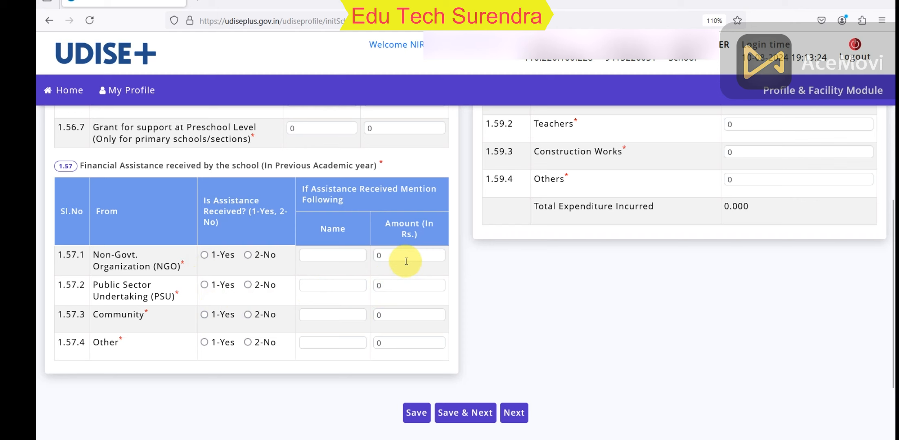
scroll(406, 261, up, 5)
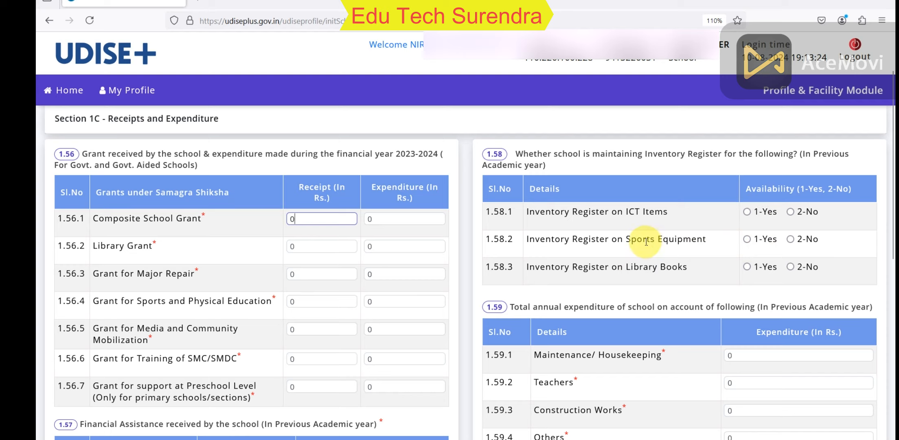
scroll(603, 222, down, 3)
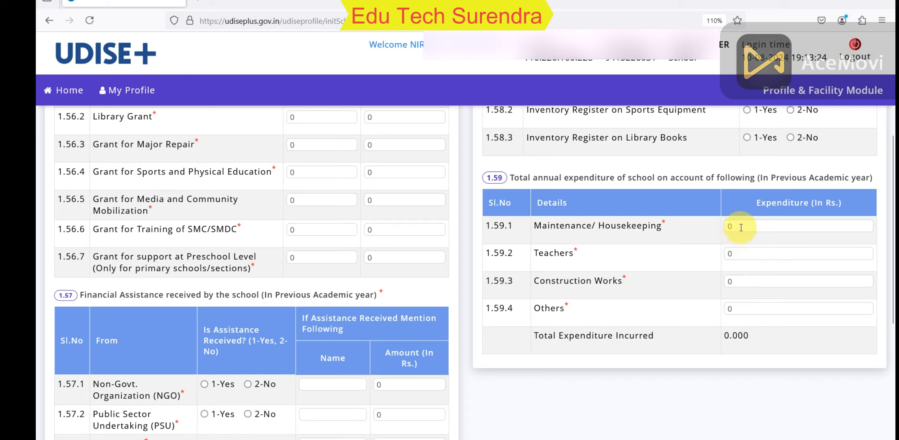
scroll(761, 284, down, 5)
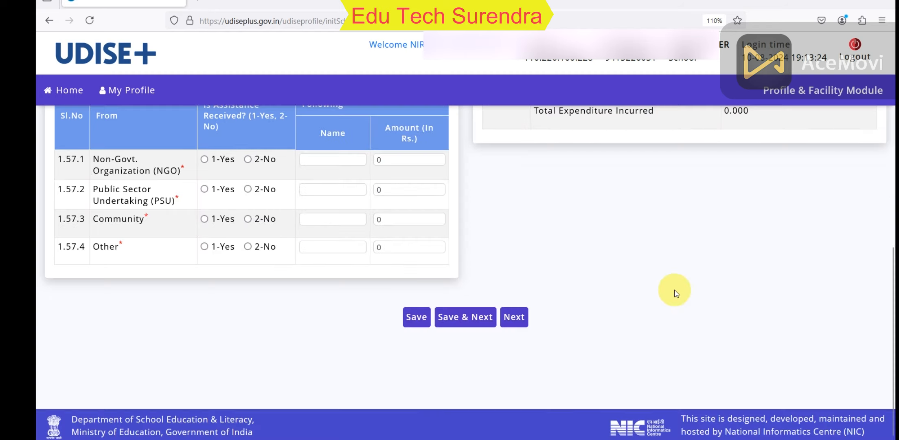
click(479, 318)
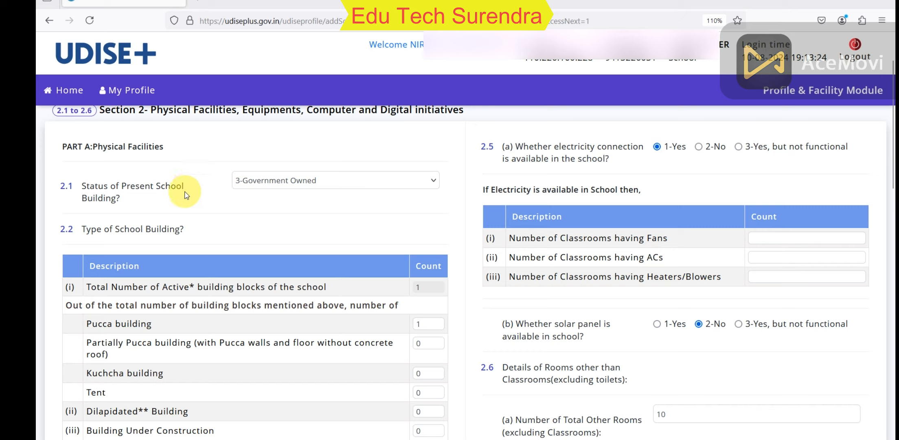
Check the available options for the school building status in 2.1 and review the building block counts in 2.2
click(296, 182)
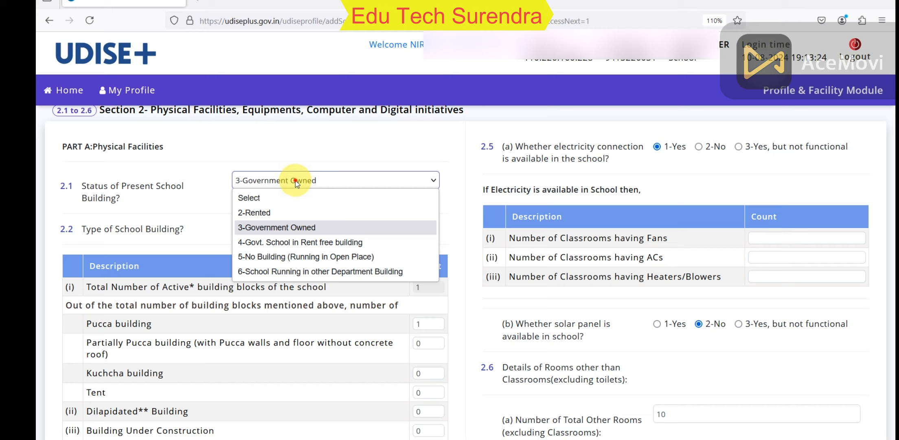
click(296, 182)
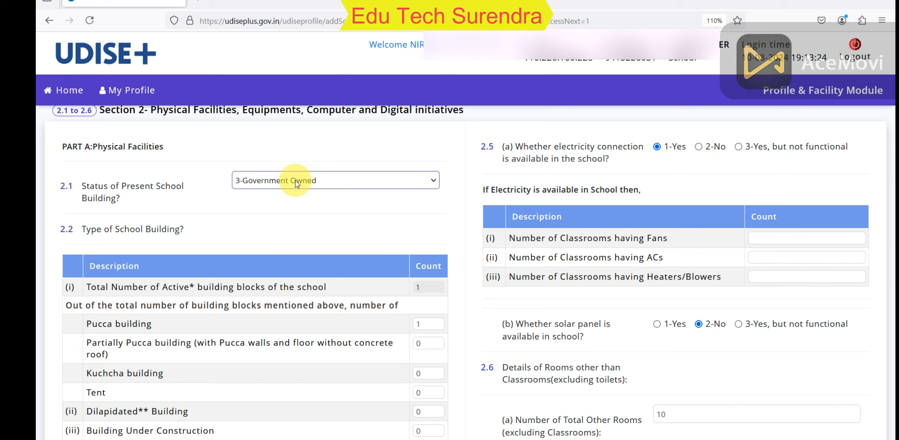
scroll(195, 201, down, 2)
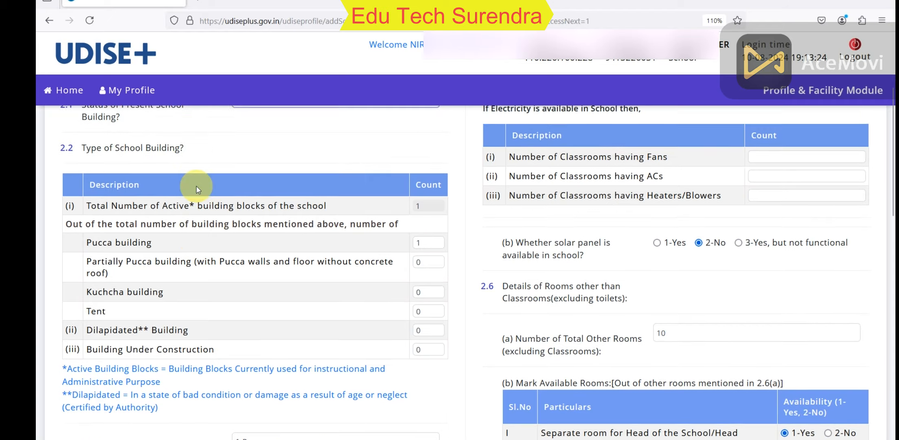
scroll(196, 187, up, 1)
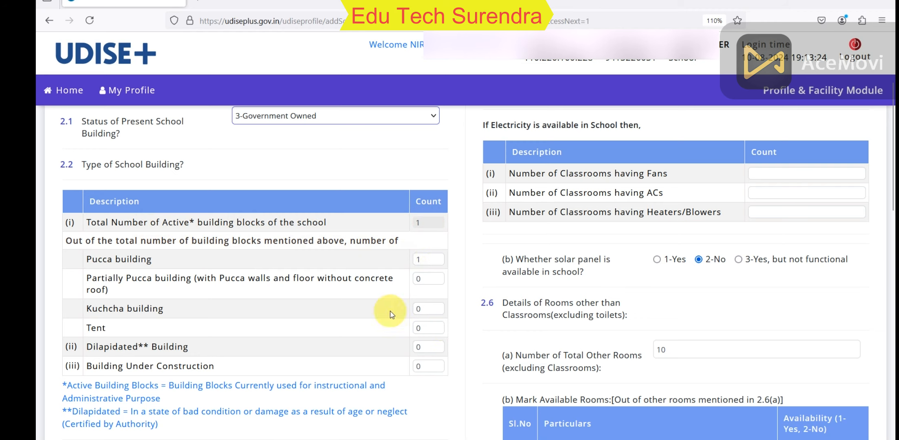
Select 1-Pucca as the type of boundary wall in question 2.3
scroll(336, 284, down, 4)
scroll(204, 269, down, 1)
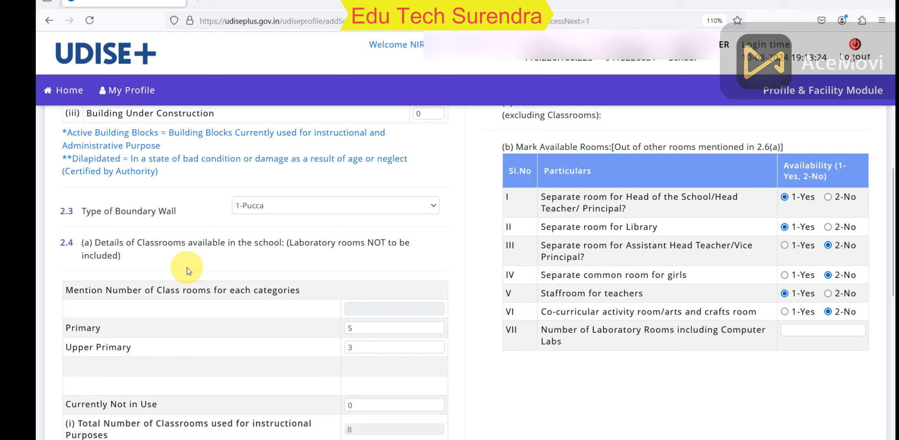
click(341, 202)
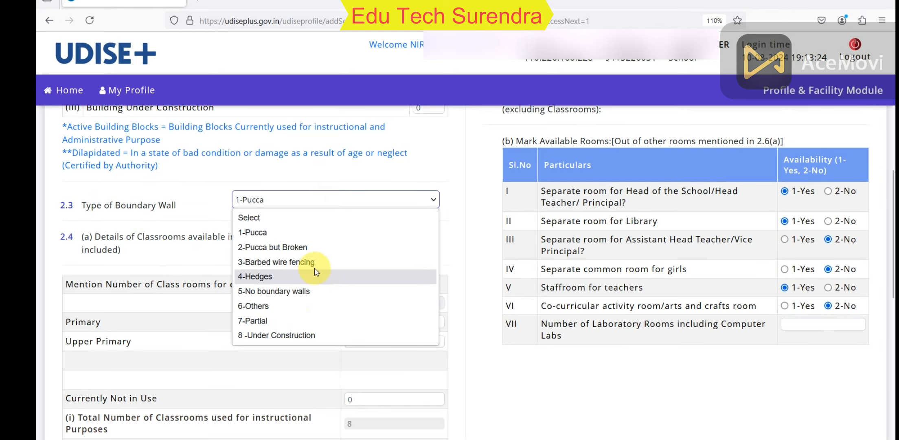
click(300, 231)
Review the classroom details in 2.4, covering classrooms per category, under construction or dilapidated, and classrooms by condition
scroll(232, 219, down, 1)
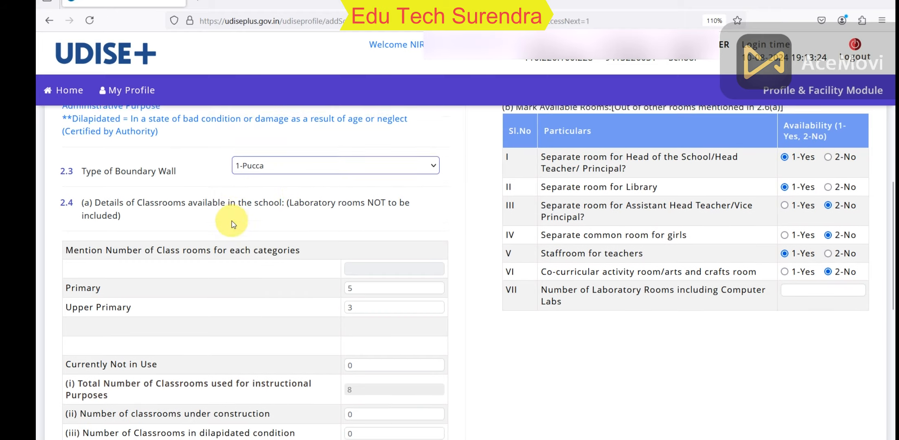
scroll(318, 230, down, 1)
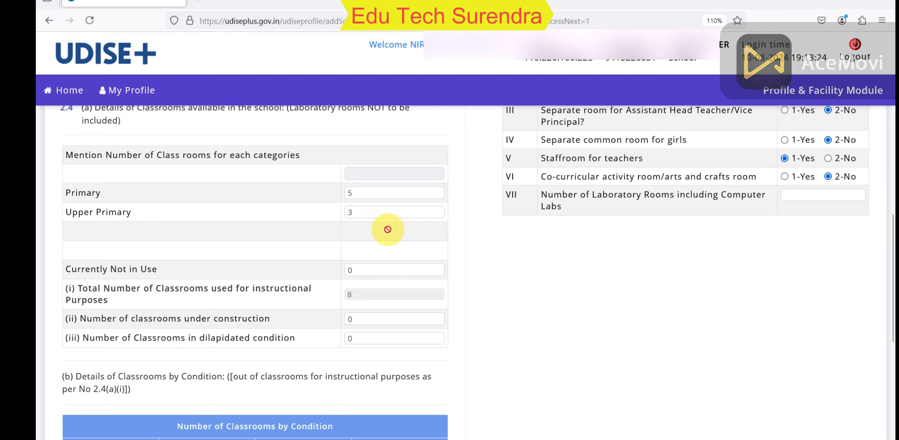
scroll(357, 261, down, 3)
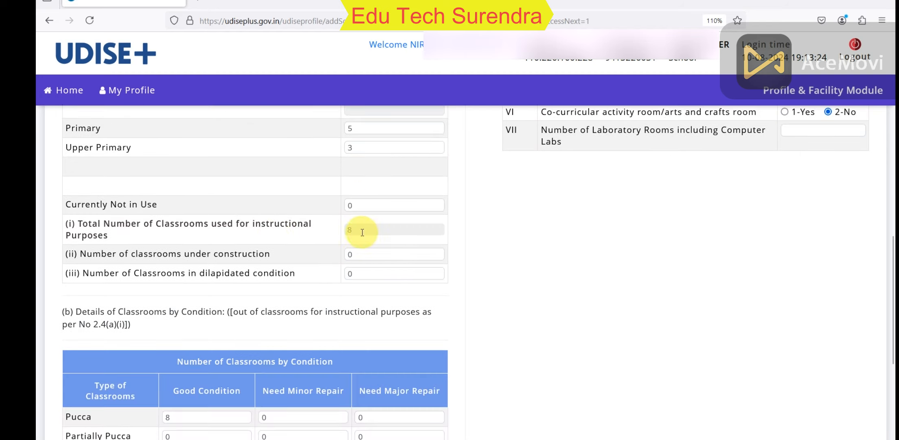
scroll(172, 191, down, 3)
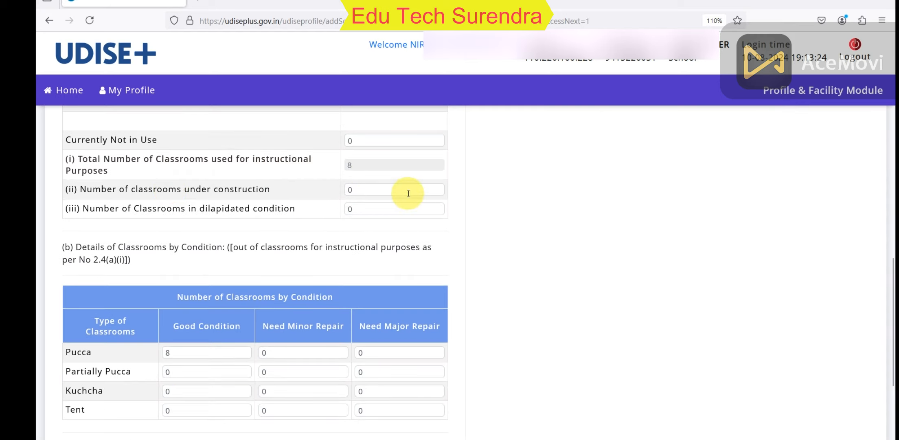
scroll(178, 233, down, 3)
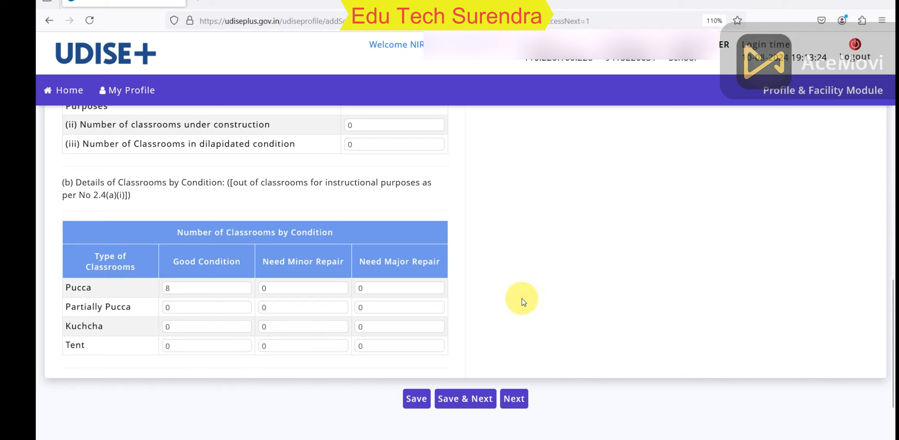
Review questions 2.5 and 2.6 on electricity, solar panel and other rooms, and proceed to the Toilet Facility section
scroll(582, 298, up, 15)
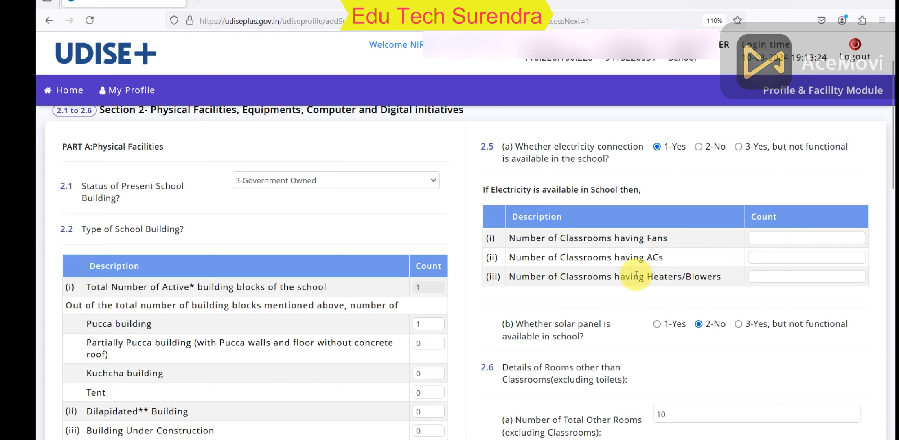
scroll(628, 271, down, 3)
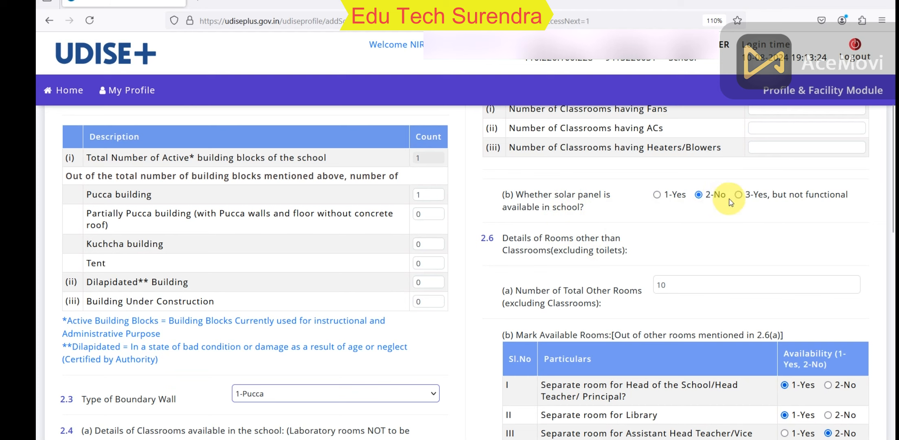
scroll(570, 220, down, 2)
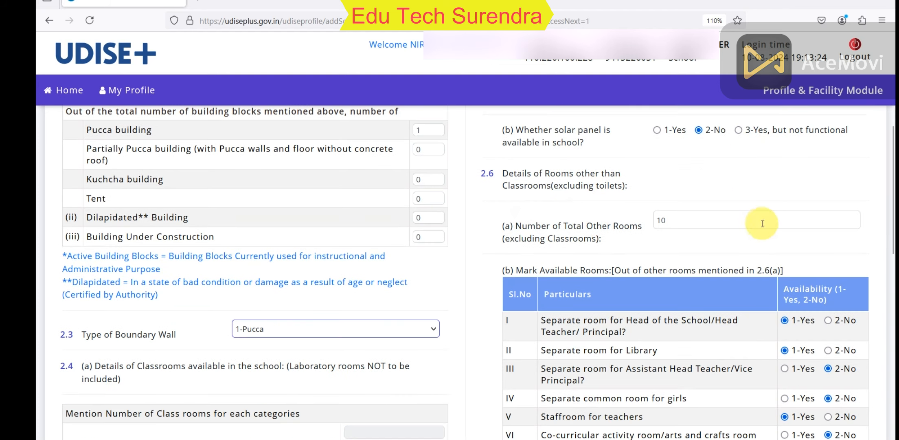
scroll(693, 222, down, 3)
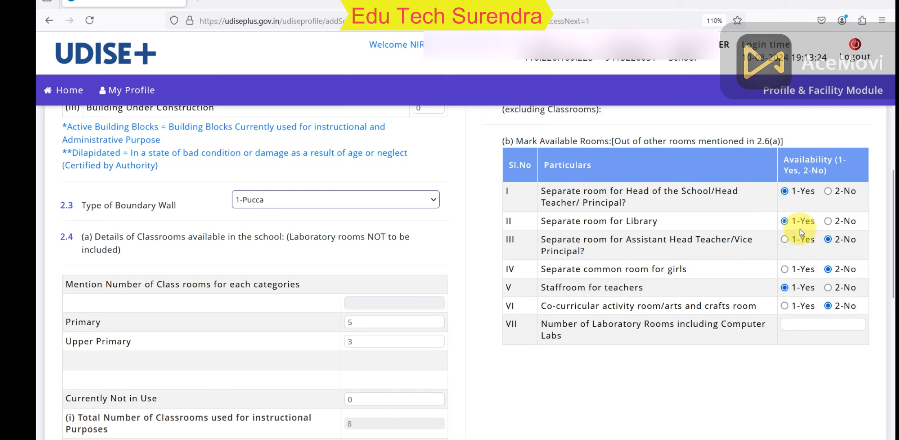
scroll(714, 281, down, 10)
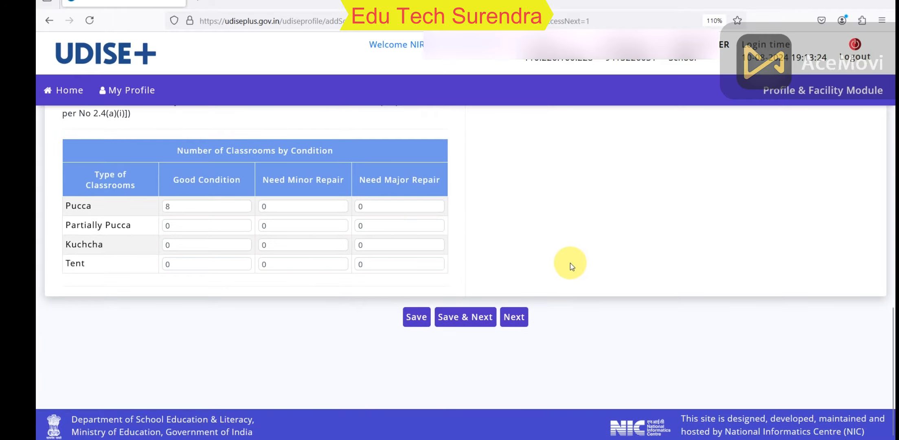
click(475, 320)
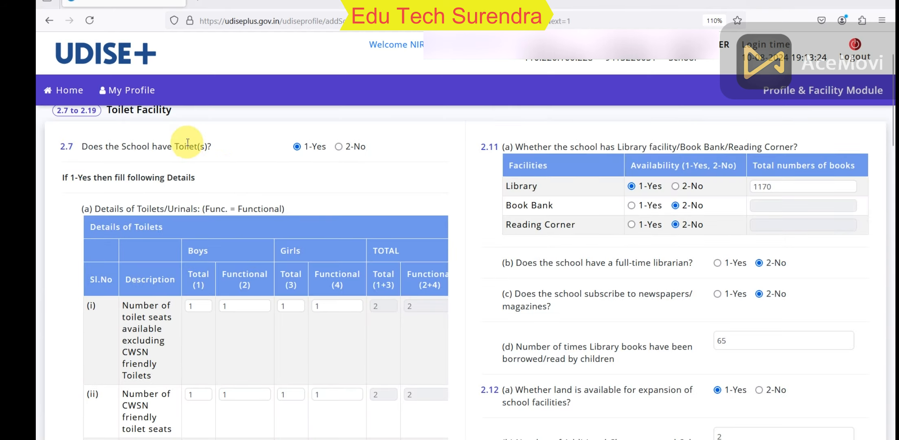
Examine question 2.7 on toilets and urinals, including running water, soap, toilet location, incinerator and sanitary pad vending machine
scroll(302, 145, down, 2)
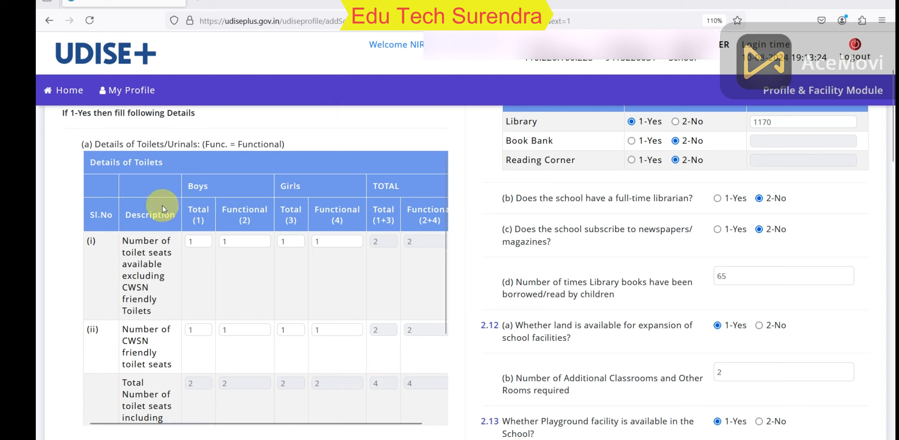
scroll(251, 211, down, 3)
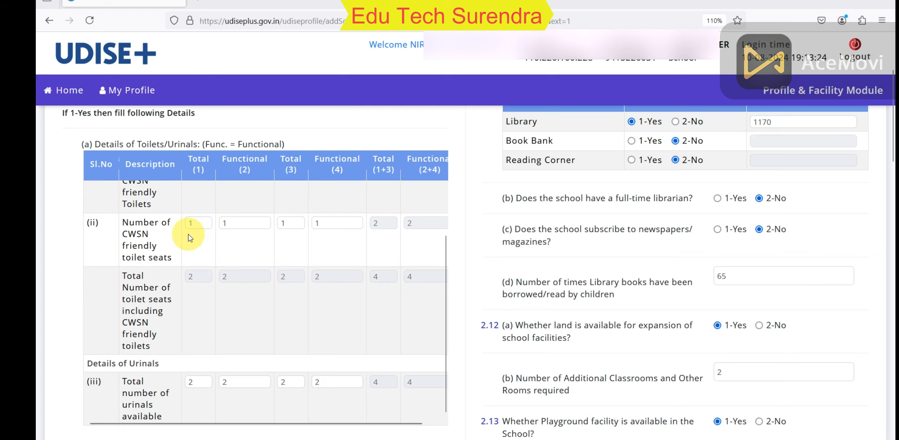
scroll(189, 239, down, 2)
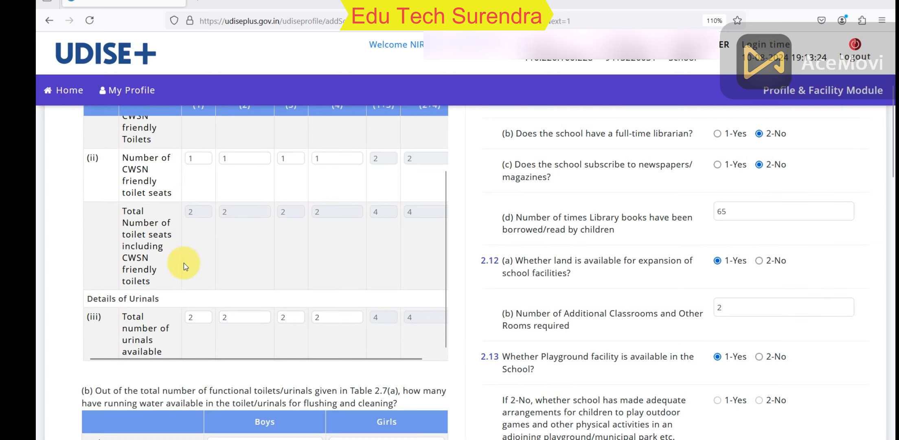
scroll(183, 263, down, 2)
scroll(234, 224, down, 2)
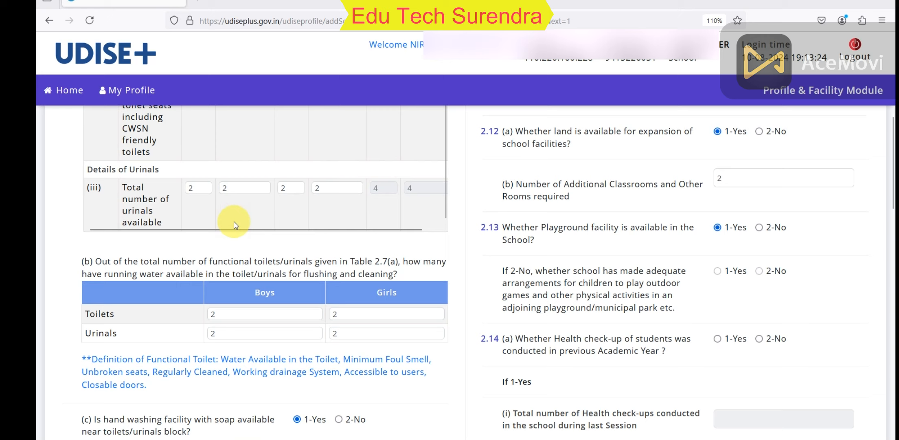
scroll(328, 334, down, 2)
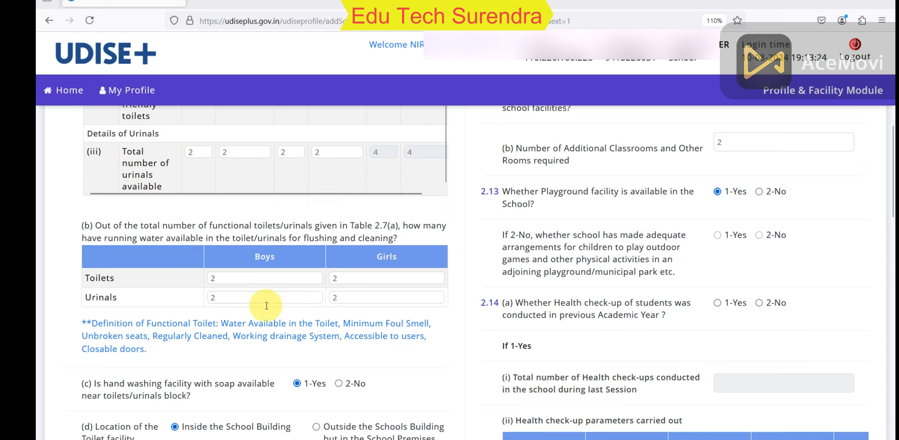
scroll(408, 238, down, 4)
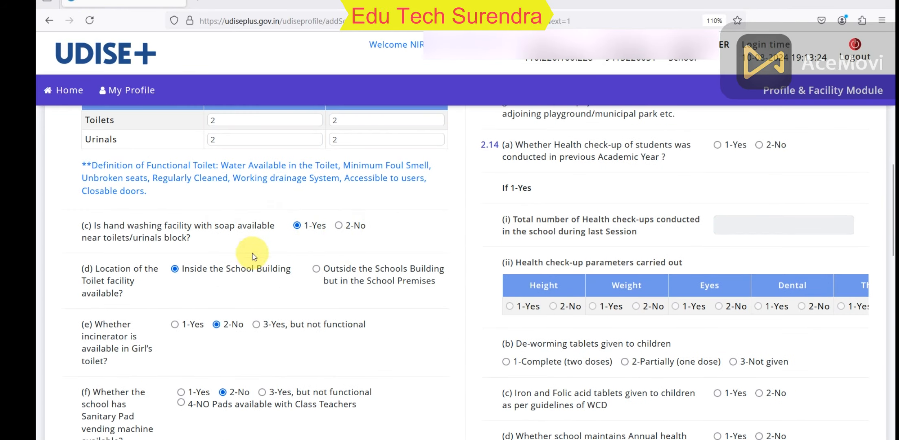
scroll(252, 256, down, 2)
scroll(251, 253, down, 2)
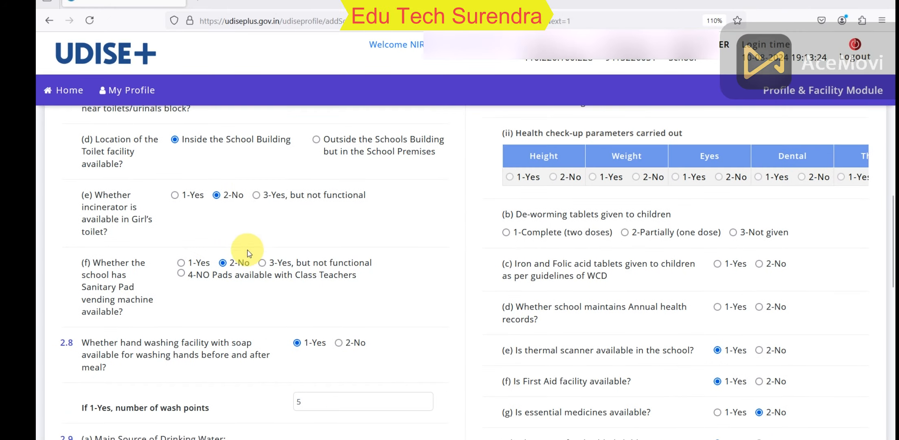
Review questions 2.8 to 2.10 on hand washing, drinking water and rainwater harvesting, and return to the library questions in 2.11
scroll(218, 218, down, 2)
scroll(219, 218, down, 5)
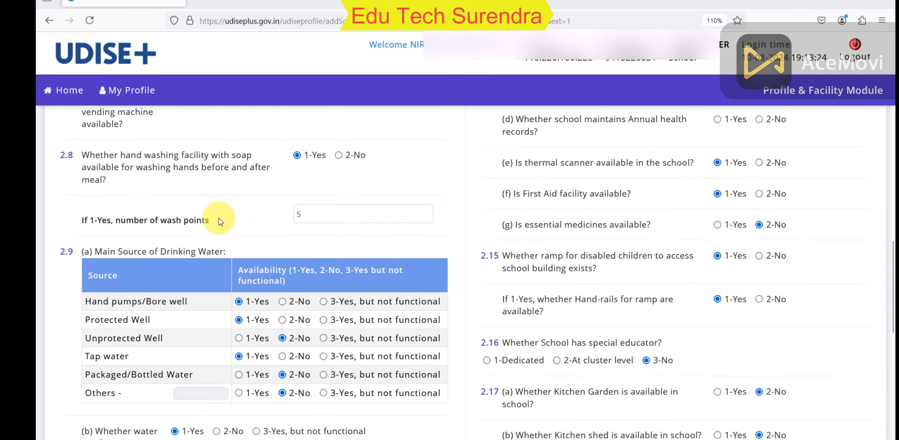
scroll(206, 237, down, 1)
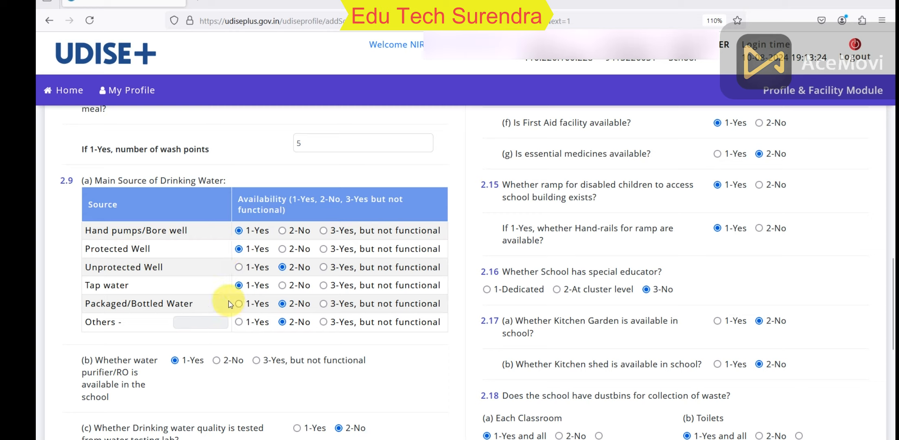
scroll(268, 283, down, 5)
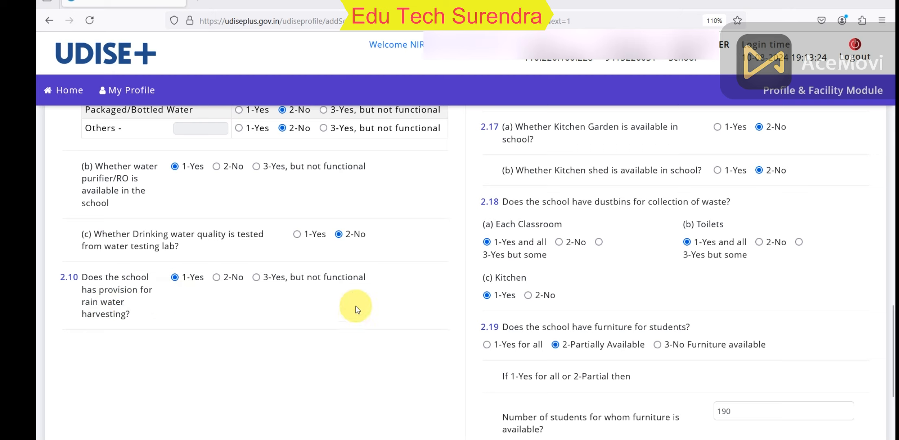
scroll(689, 147, up, 10)
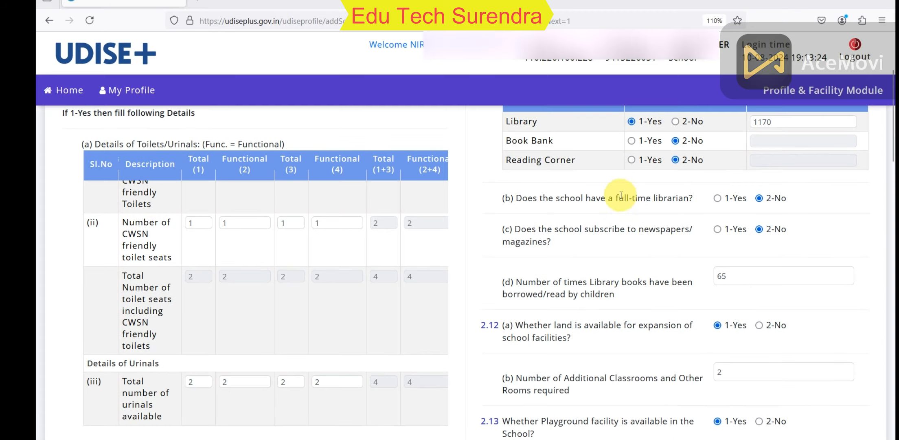
Review the remaining library questions in 2.11, land and additional classrooms in 2.12, and the playground facility in 2.13
scroll(763, 201, down, 2)
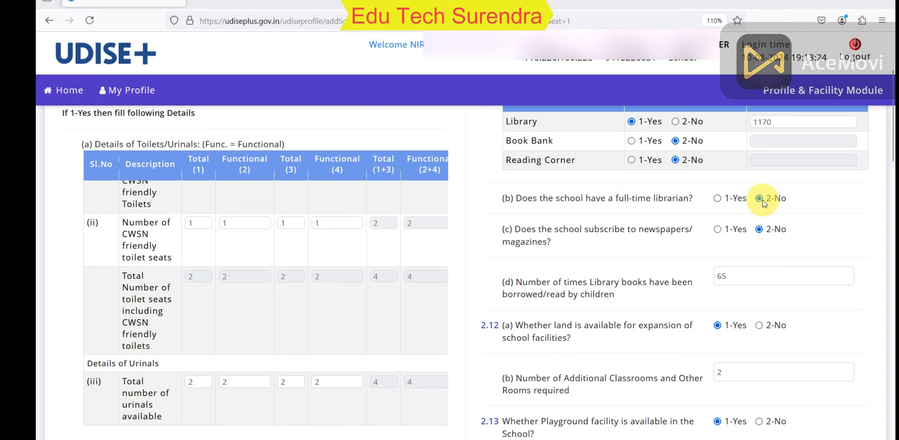
scroll(611, 222, down, 4)
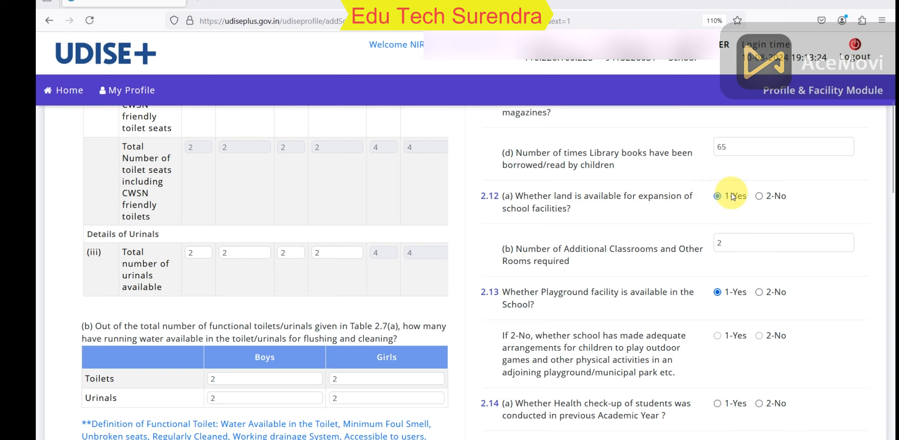
scroll(638, 217, down, 2)
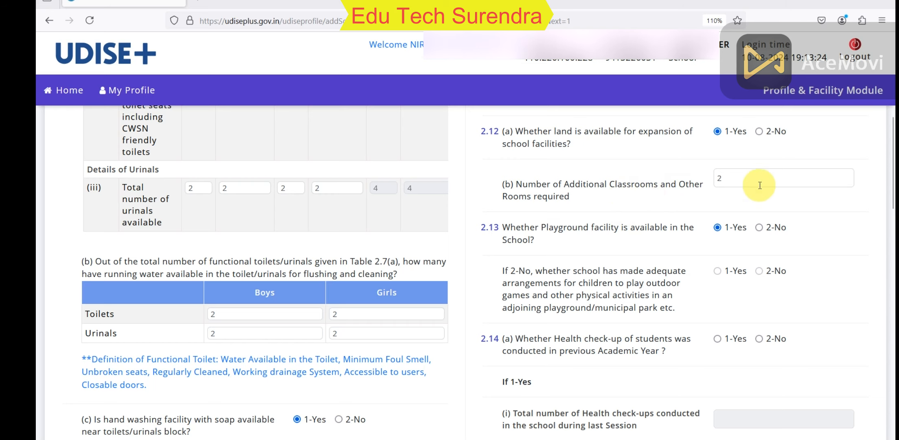
scroll(701, 202, down, 2)
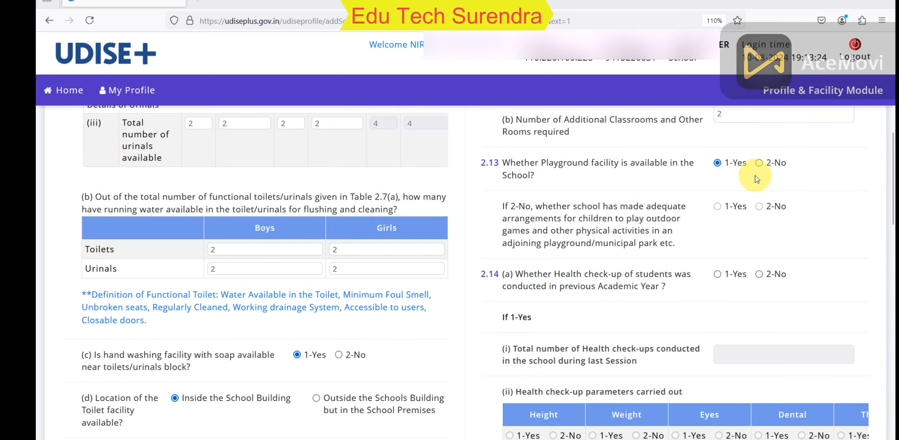
scroll(739, 190, down, 2)
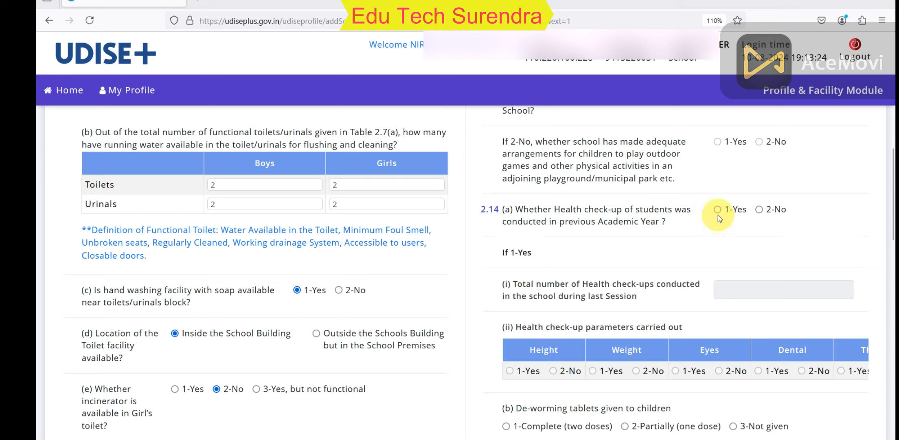
Examine question 2.14 on health check-ups, de-worming and iron tablets, health records, thermal scanner, first aid and essential medicines
scroll(718, 216, down, 3)
scroll(779, 233, down, 5)
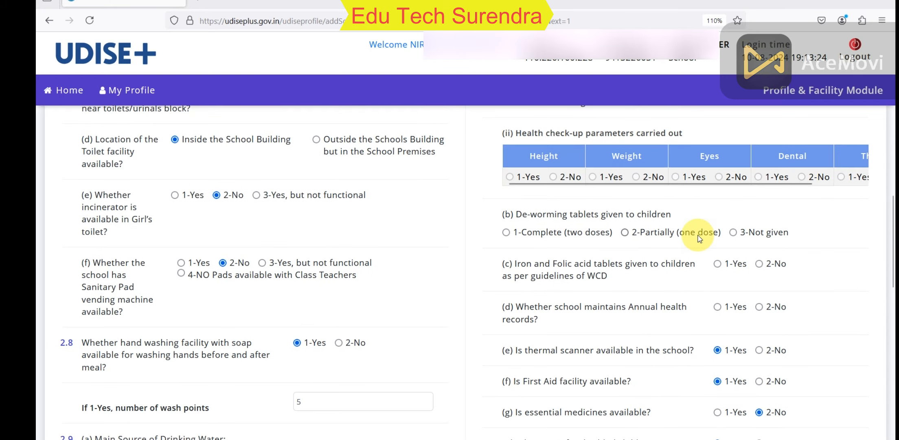
scroll(638, 177, up, 3)
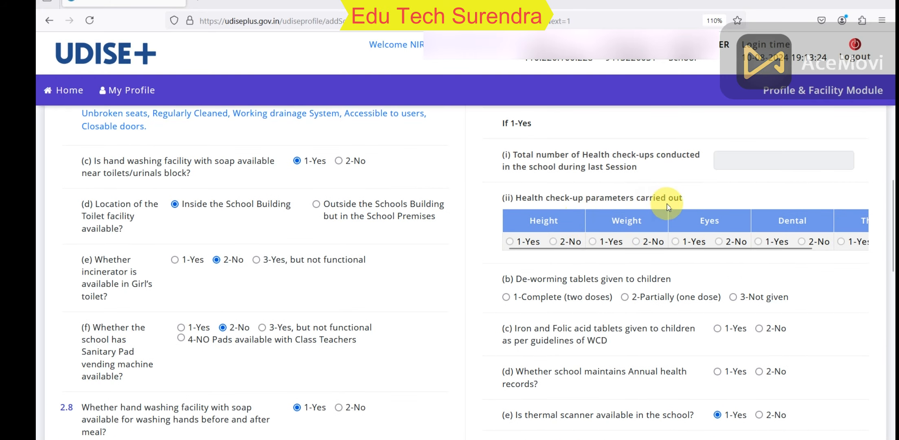
scroll(581, 281, down, 3)
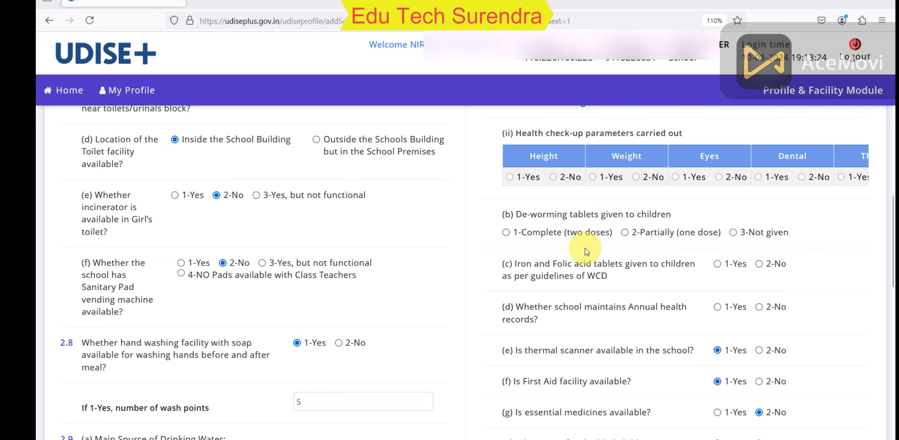
scroll(584, 250, down, 5)
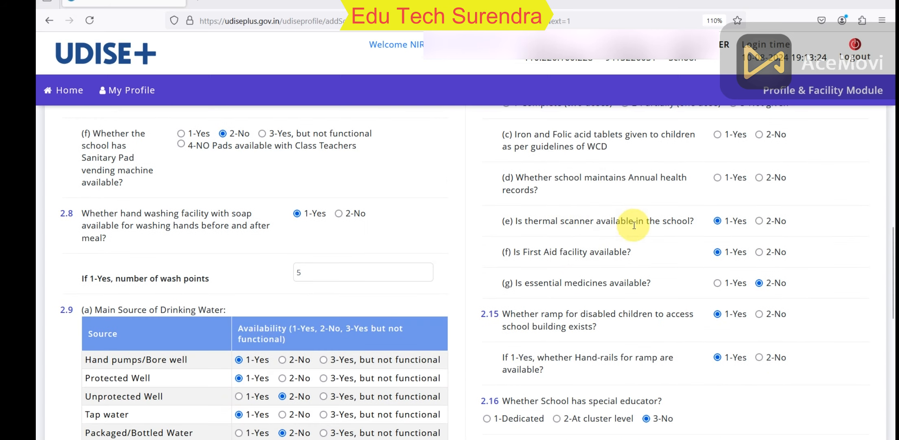
Review questions 2.15 to 2.19 on ramps, special educator, kitchen garden, dustbins and furniture, and proceed to Physical Facilities and Equipments in Schools
scroll(631, 225, down, 3)
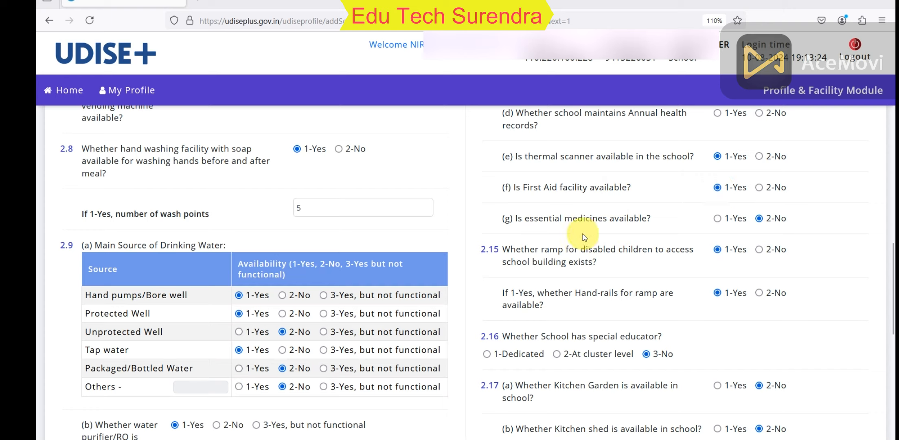
scroll(614, 244, down, 3)
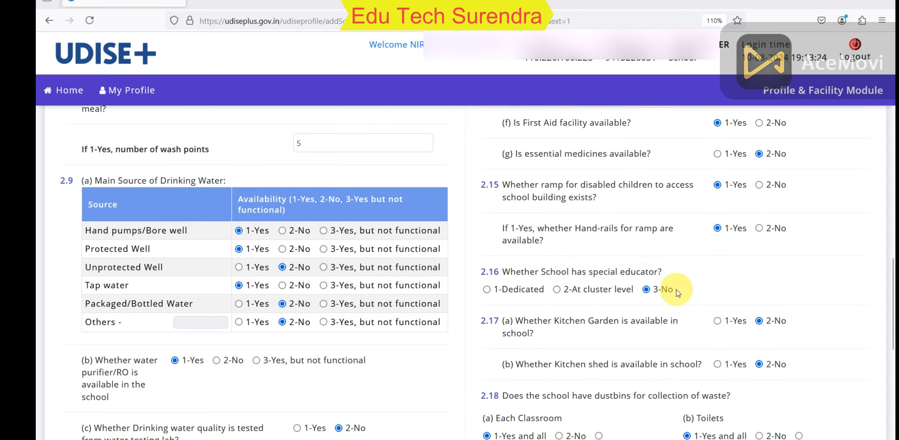
scroll(631, 282, down, 1)
scroll(630, 282, down, 3)
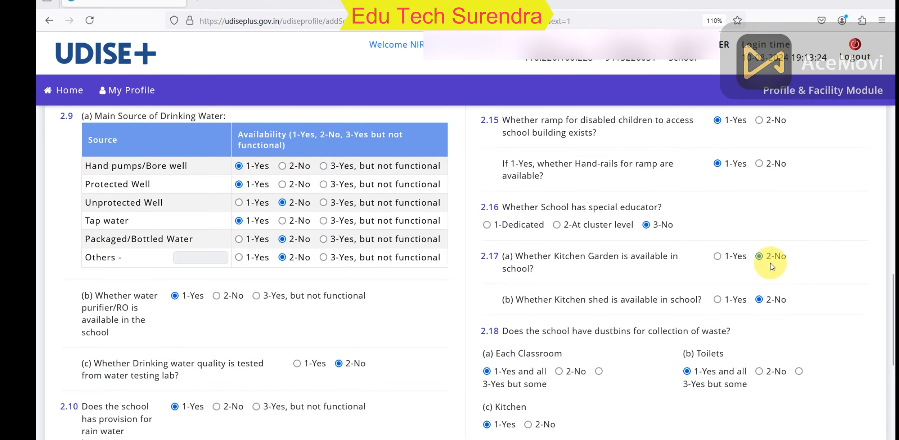
scroll(615, 262, down, 3)
scroll(615, 263, down, 2)
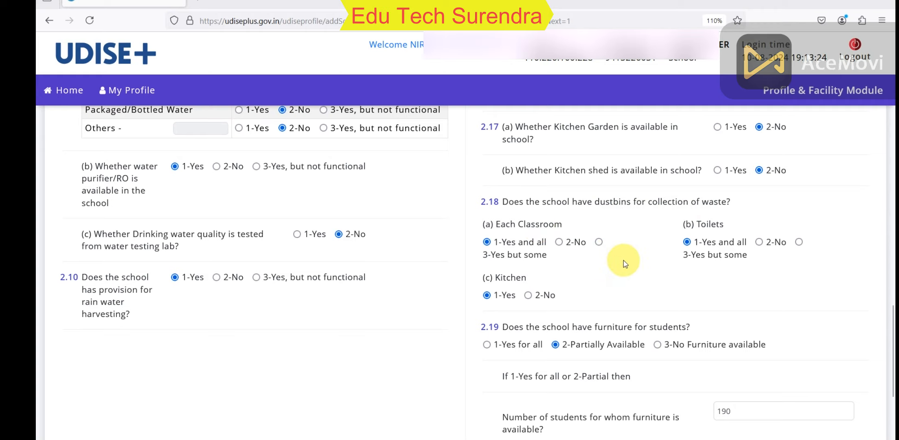
scroll(548, 239, down, 3)
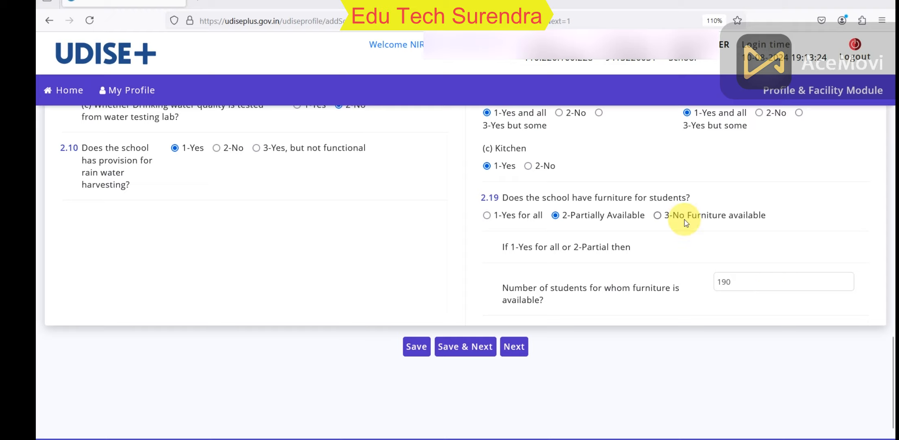
click(482, 349)
Review questions 2.20 to 2.22 on school facilities, boarding/hostel availability and higher secondary laboratories
drag(161, 118, 391, 122)
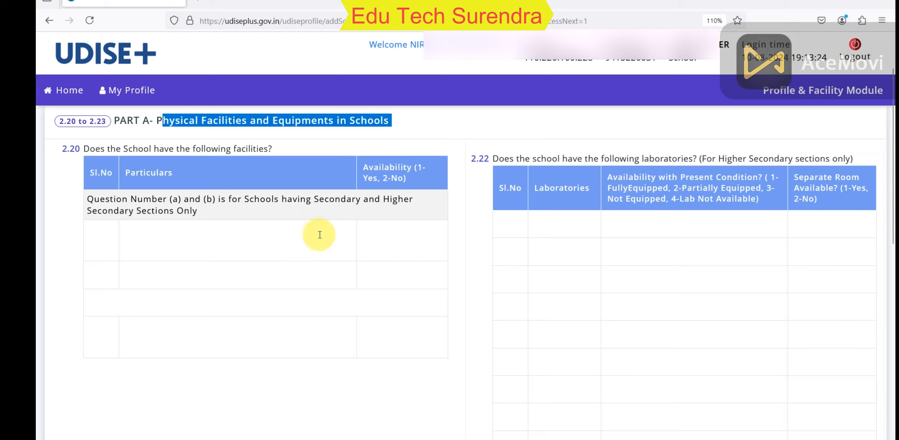
scroll(320, 236, down, 10)
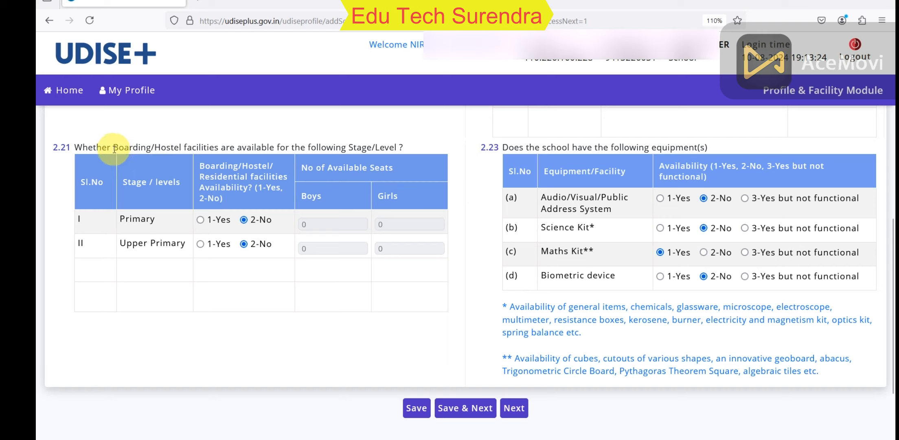
drag(114, 148, 279, 145)
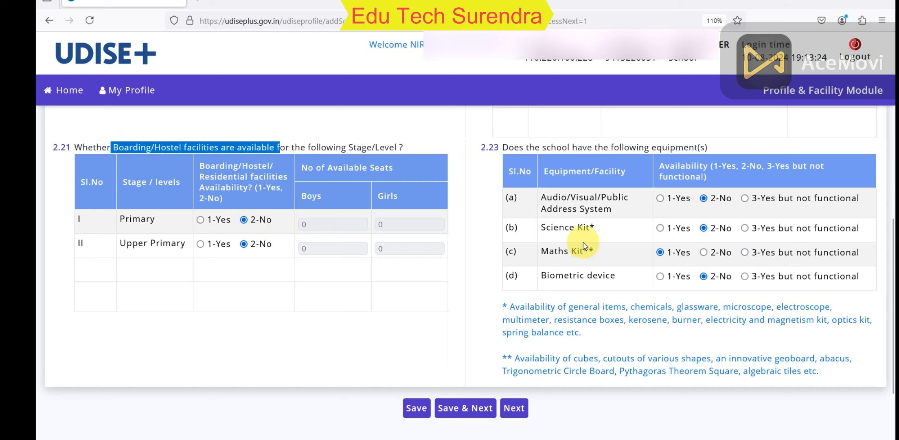
scroll(627, 253, up, 10)
drag(640, 159, 843, 159)
scroll(709, 212, down, 3)
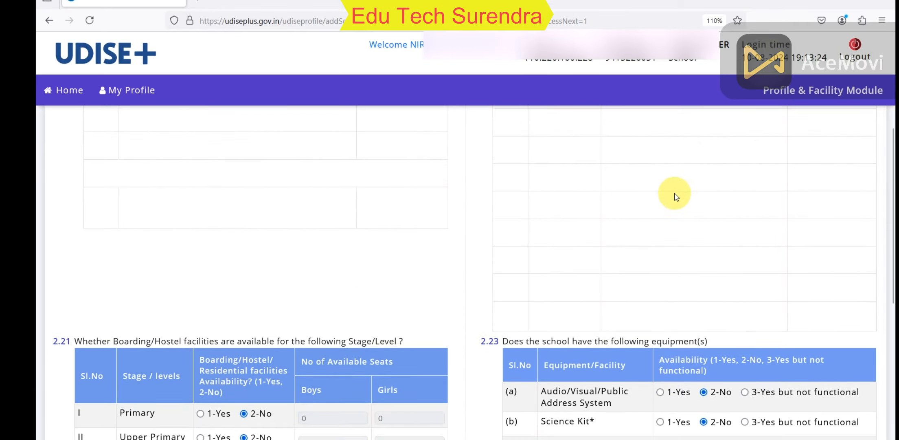
scroll(674, 197, up, 3)
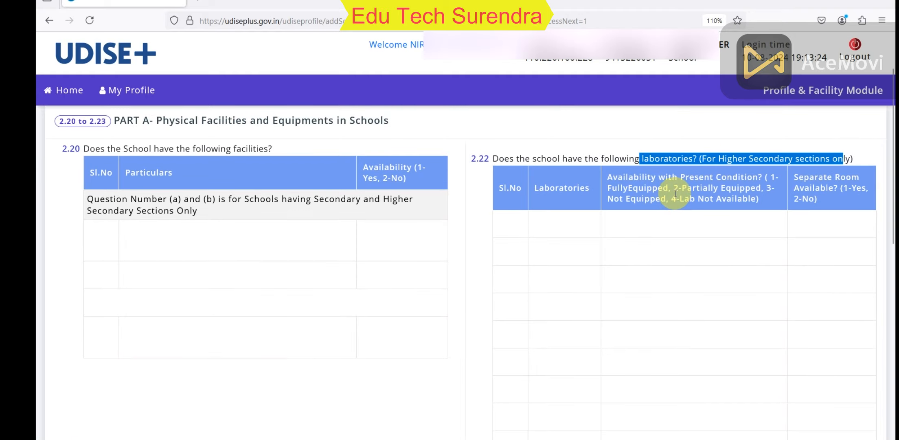
Review the equipment availability in 2.23, including science and maths kits, and proceed to Part B Computers and Digital Initiatives
scroll(726, 216, down, 3)
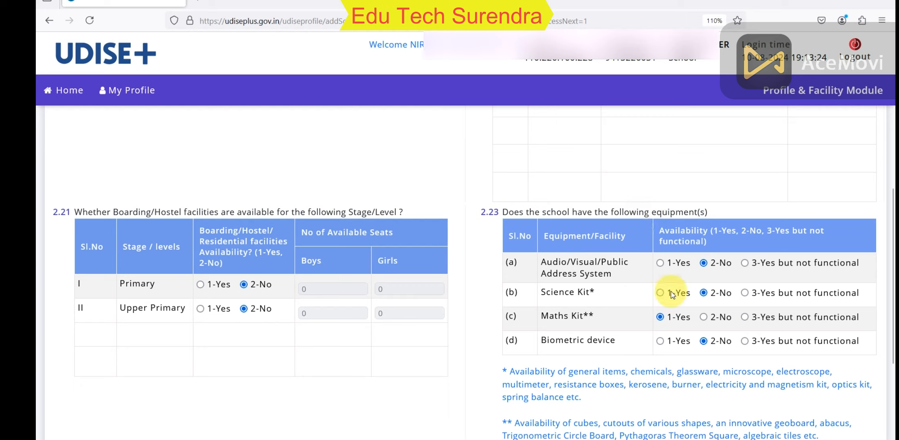
scroll(756, 272, down, 1)
scroll(755, 272, down, 3)
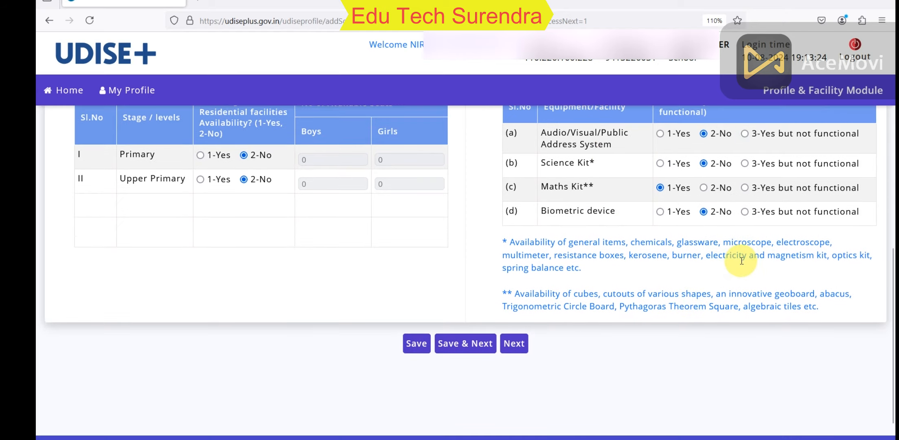
click(487, 319)
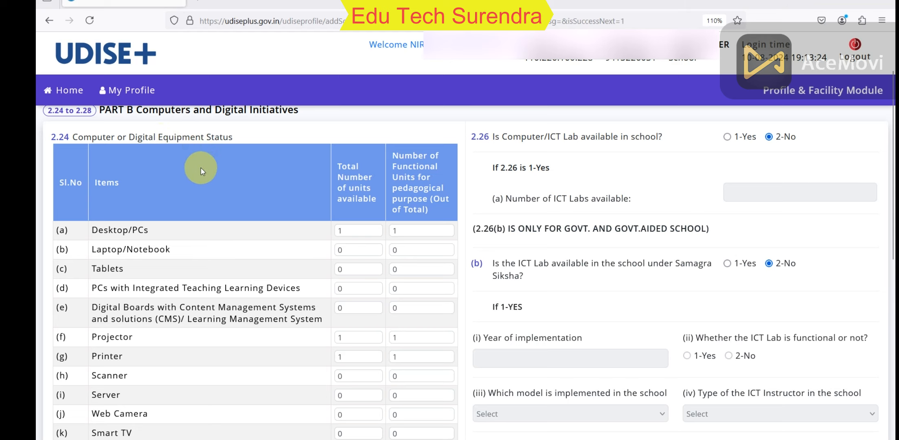
Review the computer and digital equipment table in 2.24, covering total and functional units of each item
scroll(201, 168, down, 2)
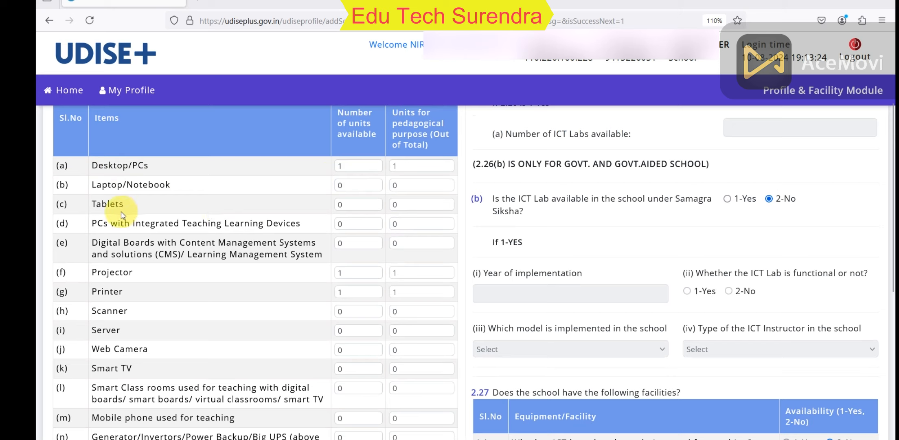
scroll(170, 227, down, 2)
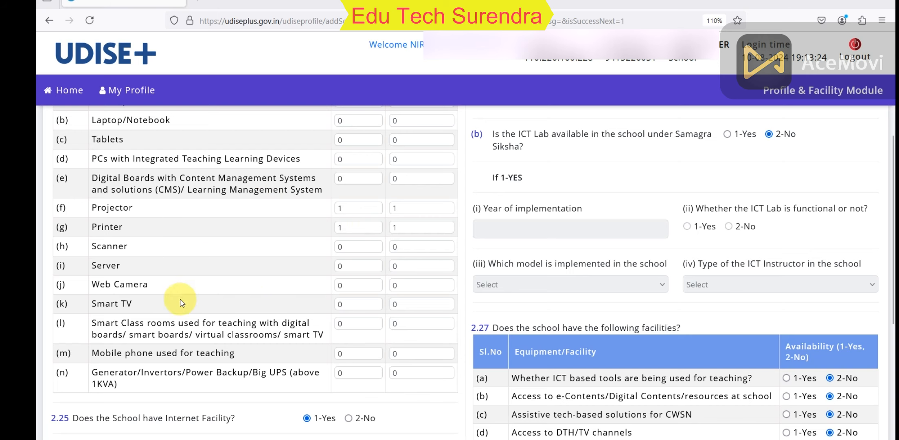
scroll(359, 201, down, 2)
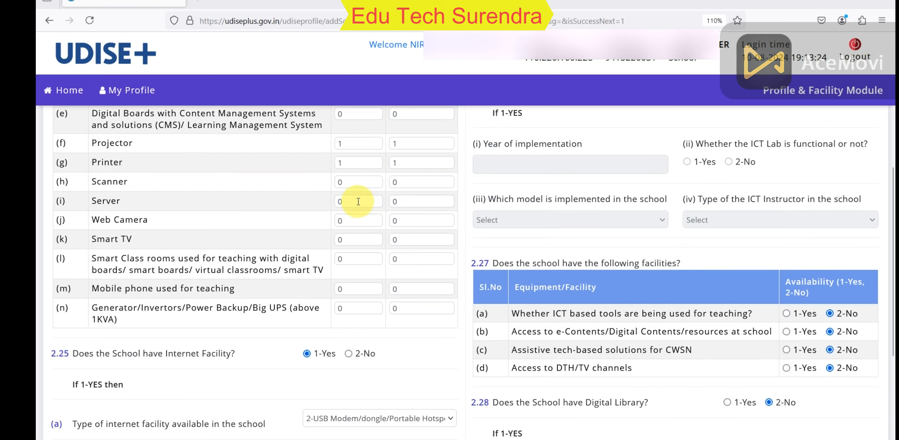
scroll(360, 182, down, 4)
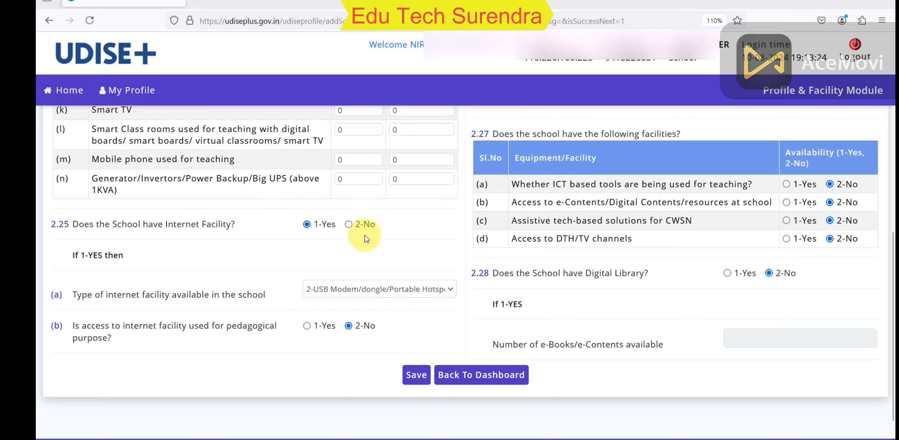
Check the available internet facility types and the pedagogical use of internet in 2.25
click(401, 291)
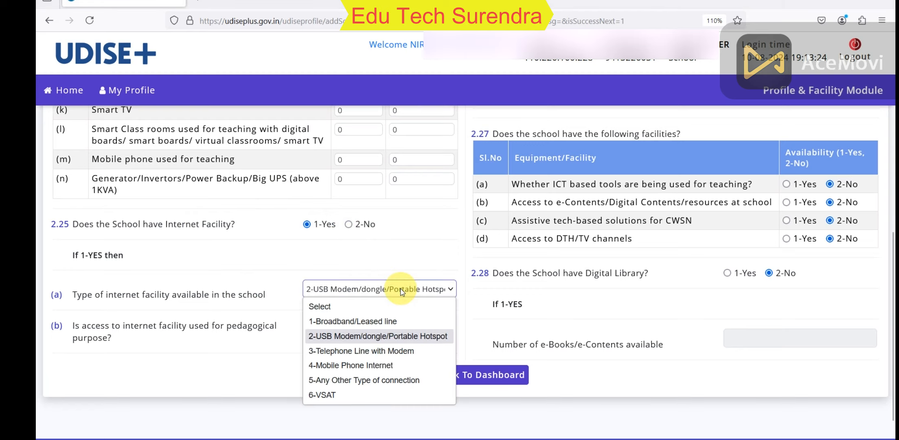
click(401, 290)
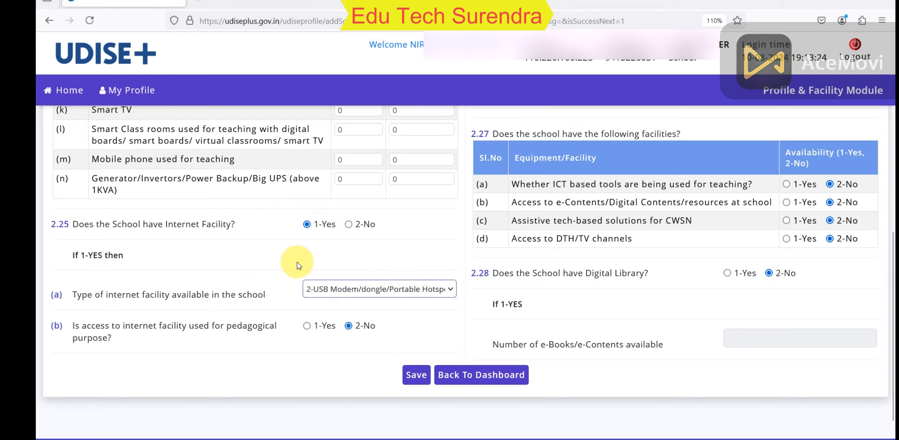
scroll(296, 265, down, 1)
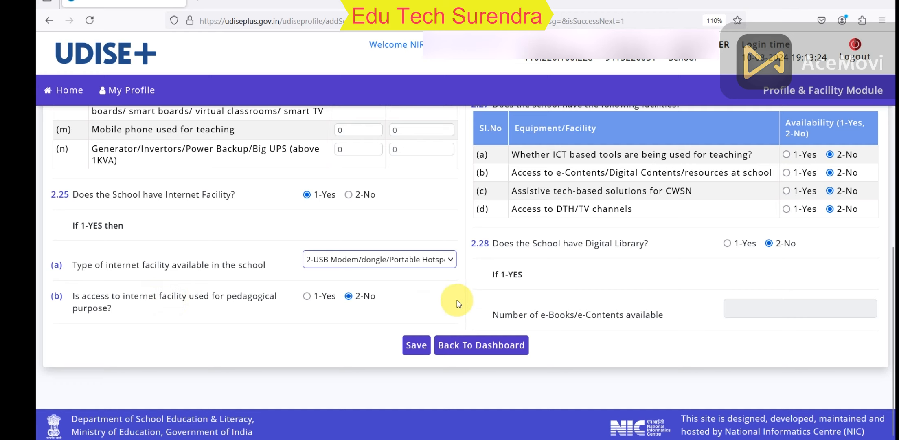
Review questions 2.26 to 2.28 on the ICT lab, digital teaching facilities and digital library, and return to the dashboard
scroll(607, 303, up, 1)
scroll(609, 300, up, 5)
scroll(609, 300, down, 2)
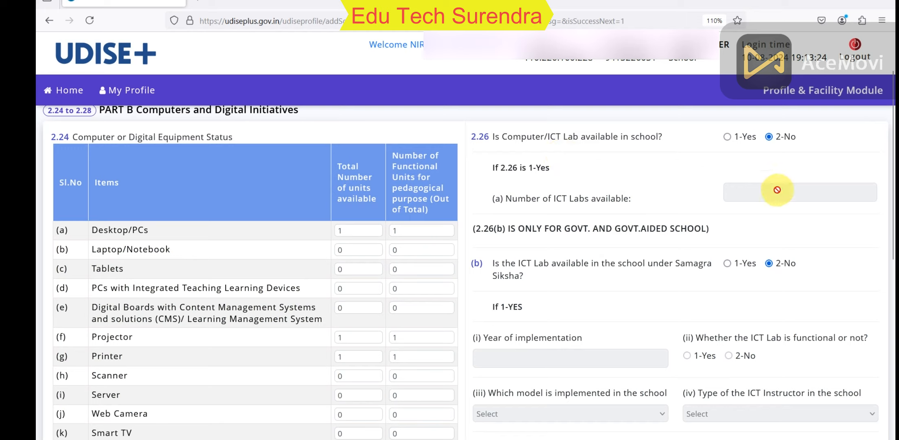
scroll(740, 207, down, 2)
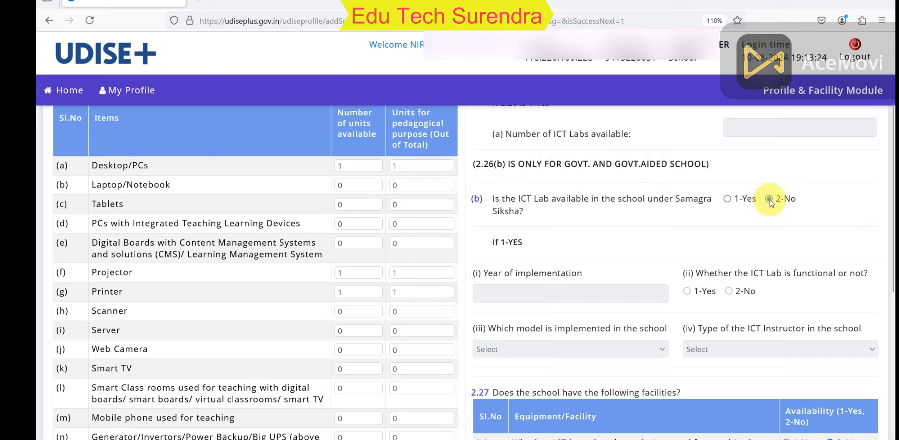
scroll(597, 199, down, 2)
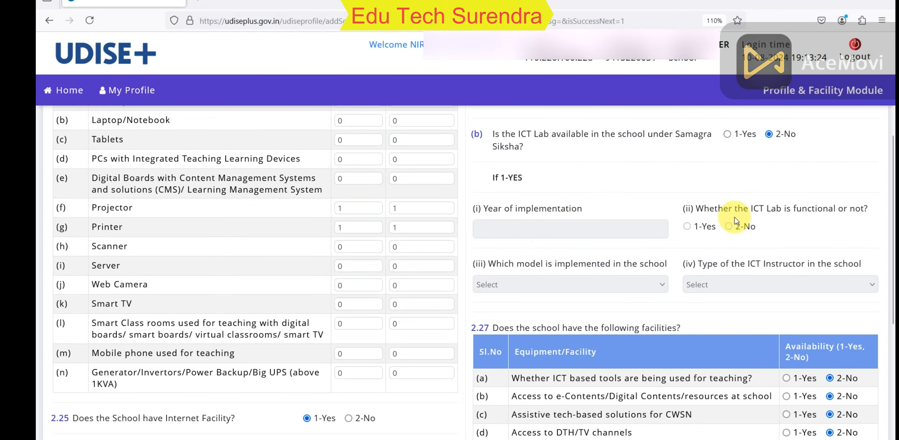
scroll(637, 236, down, 4)
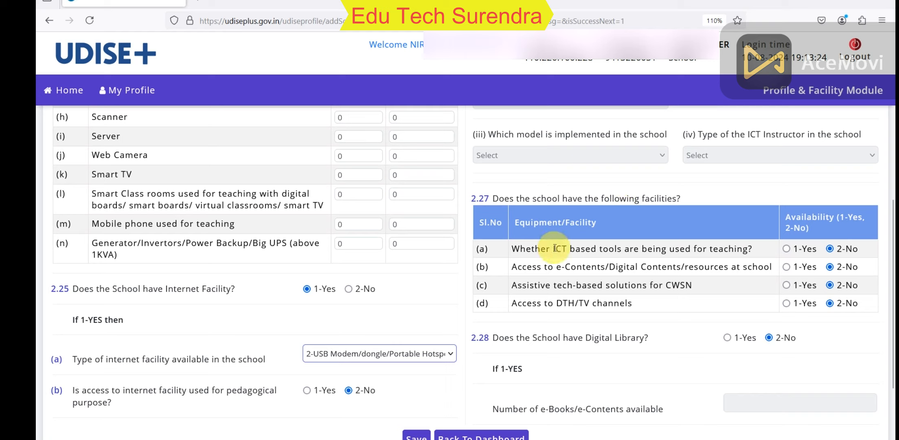
scroll(682, 249, down, 3)
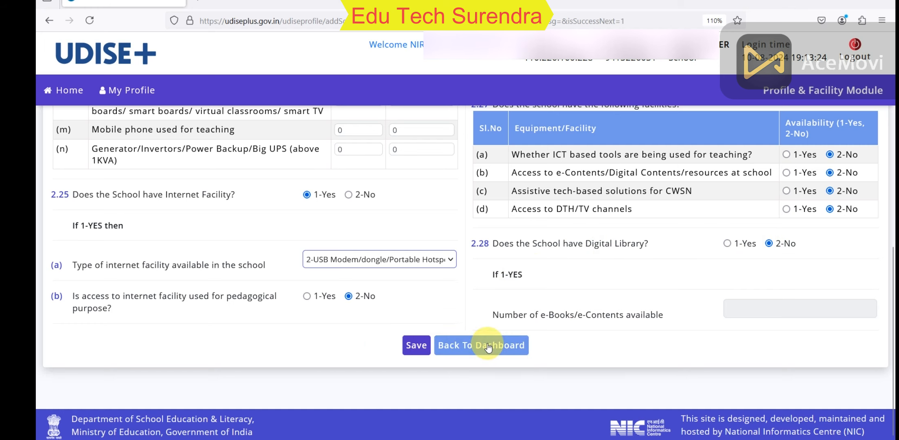
scroll(568, 297, up, 3)
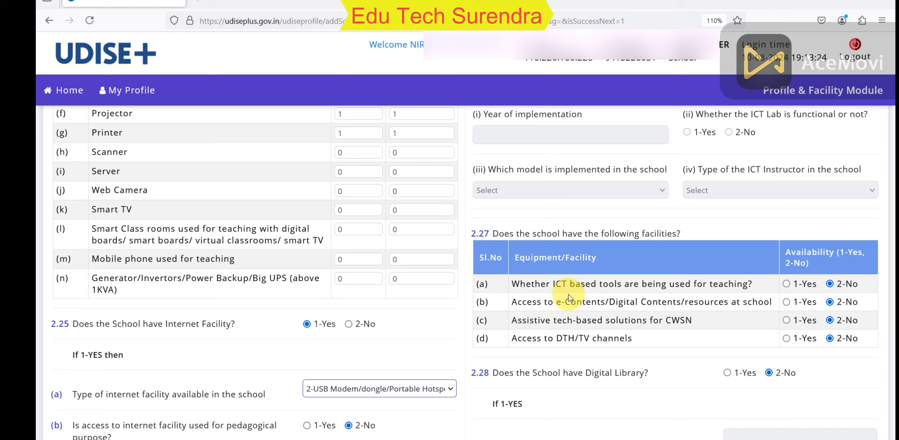
scroll(568, 297, down, 1)
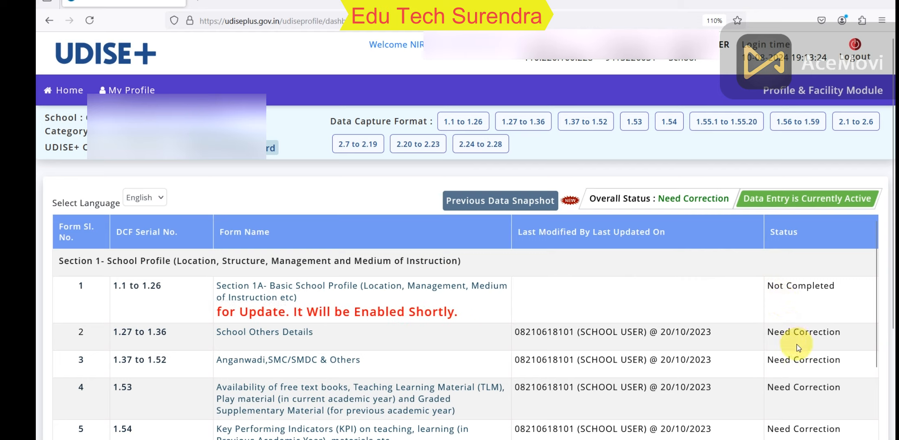
Check the completion status of all Section 1 and Section 2 forms on the dashboard
scroll(799, 347, down, 8)
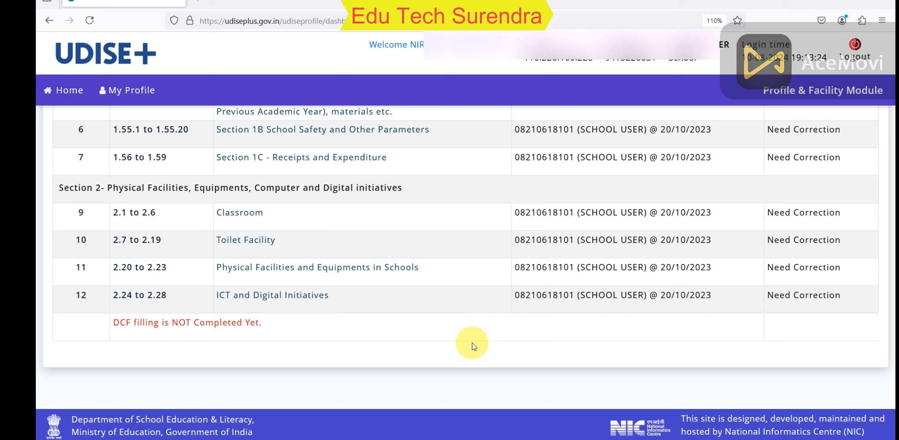
scroll(474, 347, up, 5)
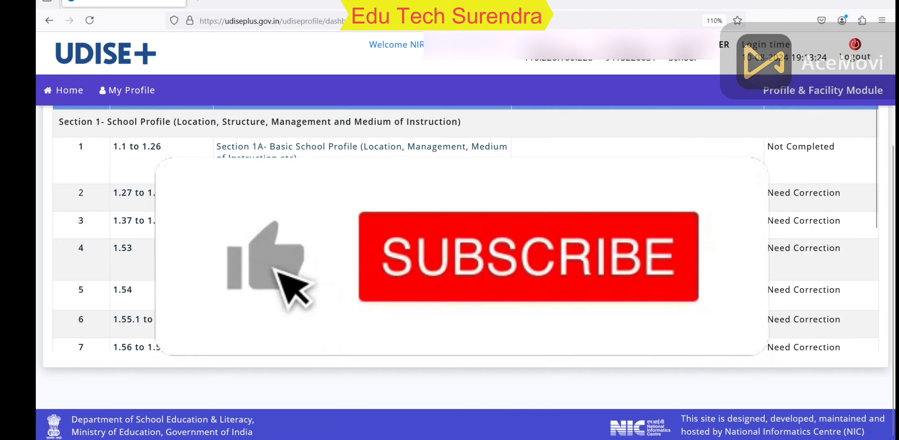